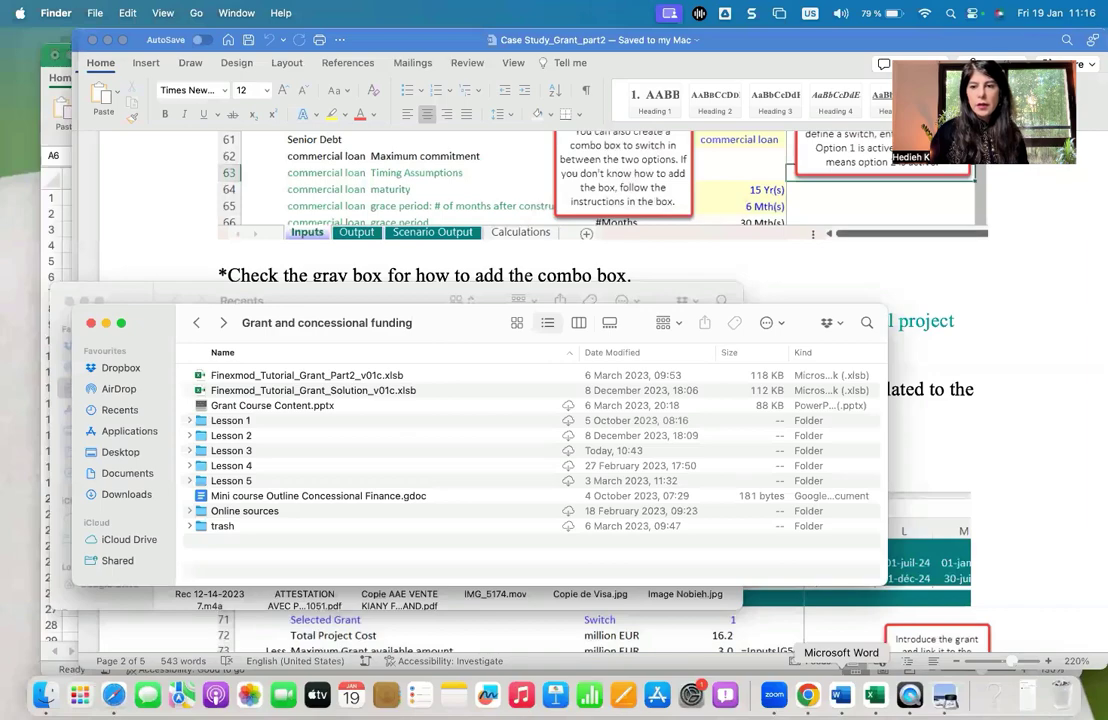
Read through the case description and grant assignments in the Case_Study_Grant_part2 document in Word, from the title page to the drawdown section.
right_click(840, 695)
click(790, 454)
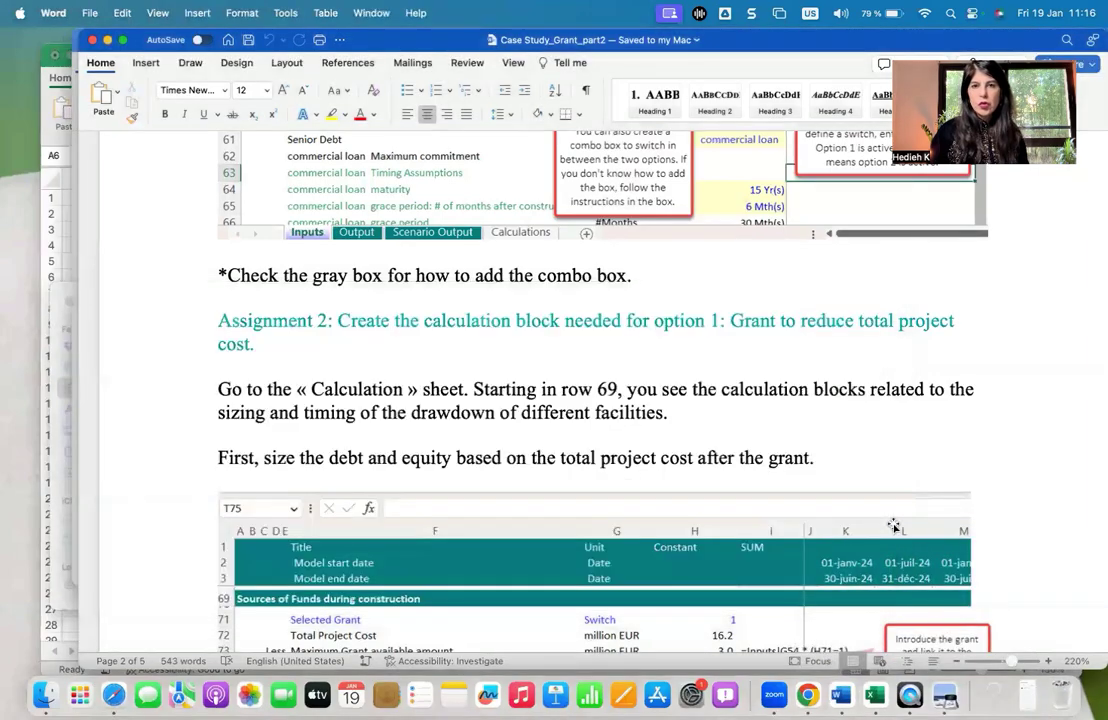
click(123, 40)
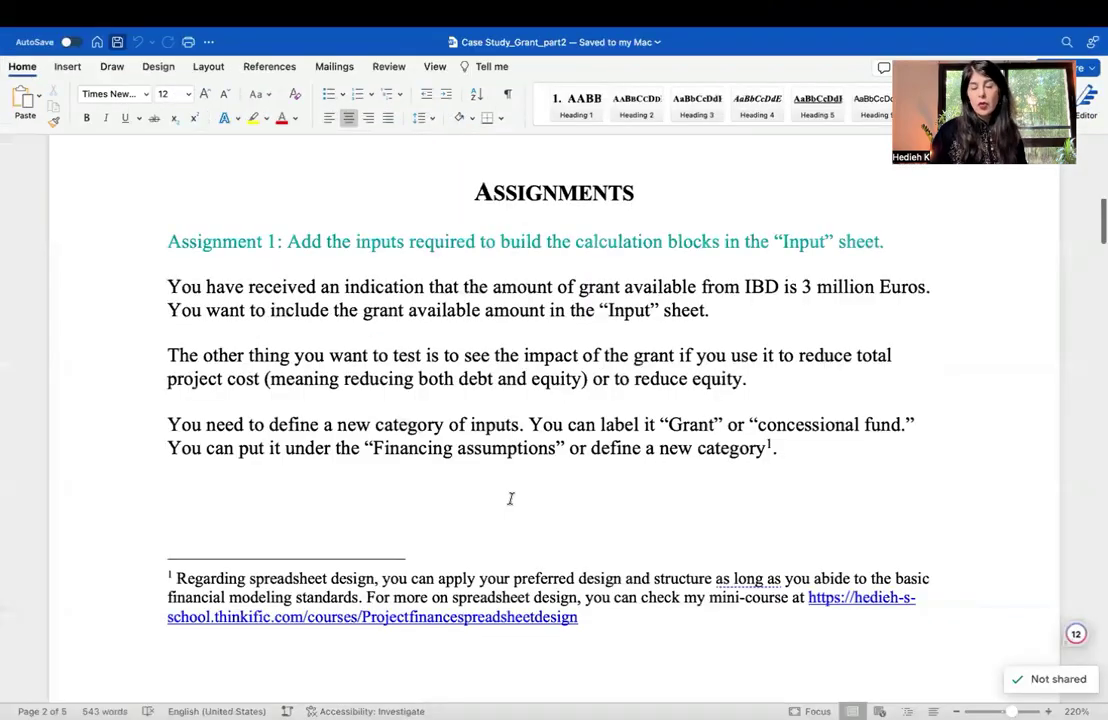
key(super+Home)
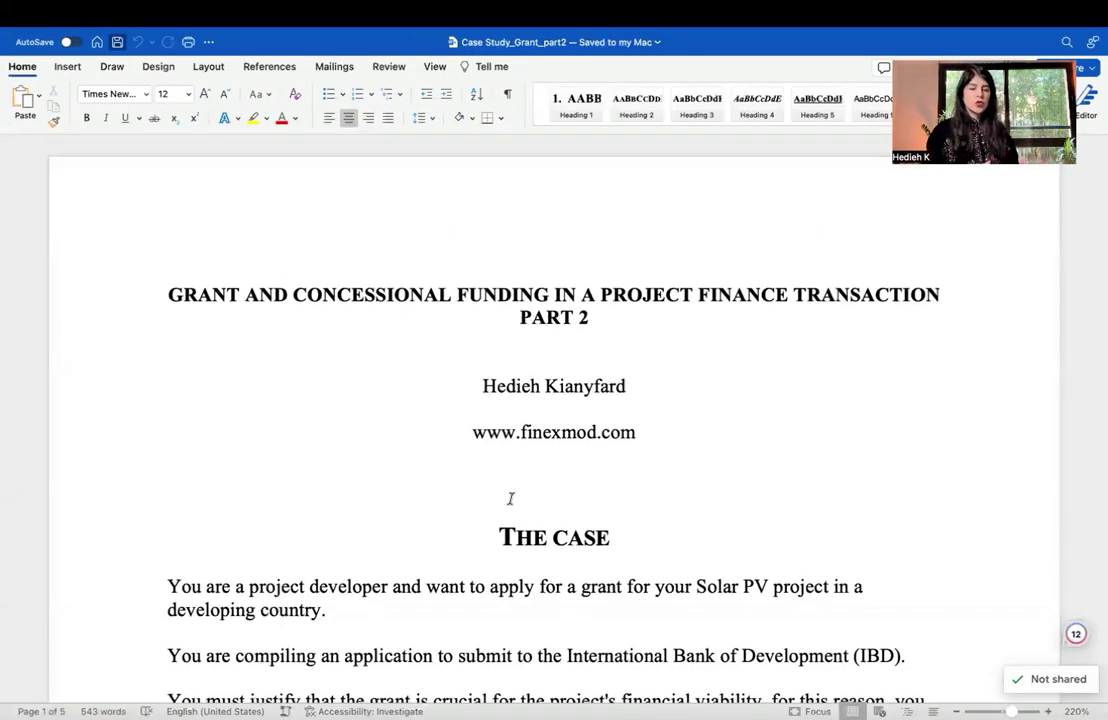
scroll(510, 498, down, 4)
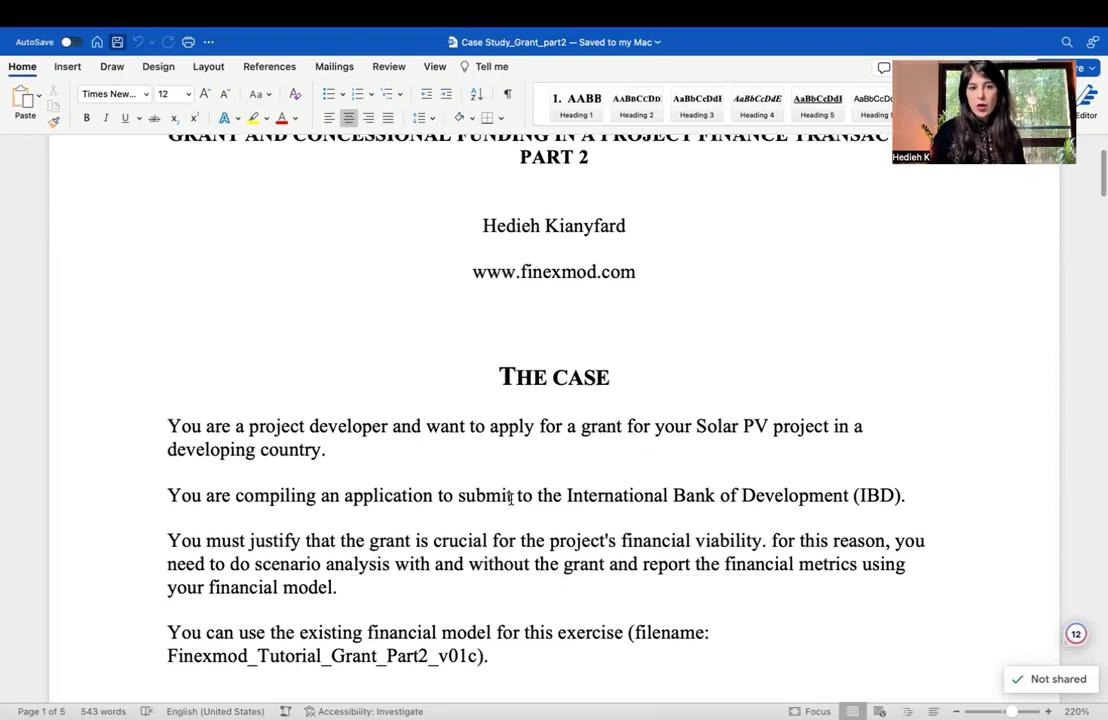
scroll(510, 498, down, 3)
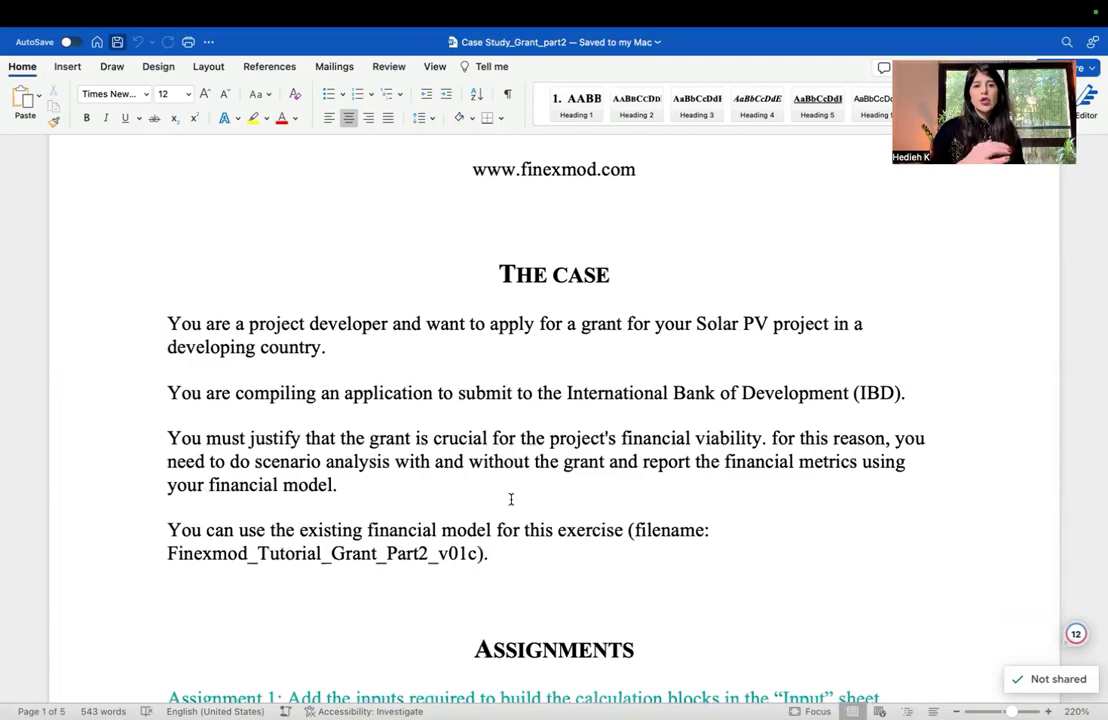
scroll(510, 498, down, 10)
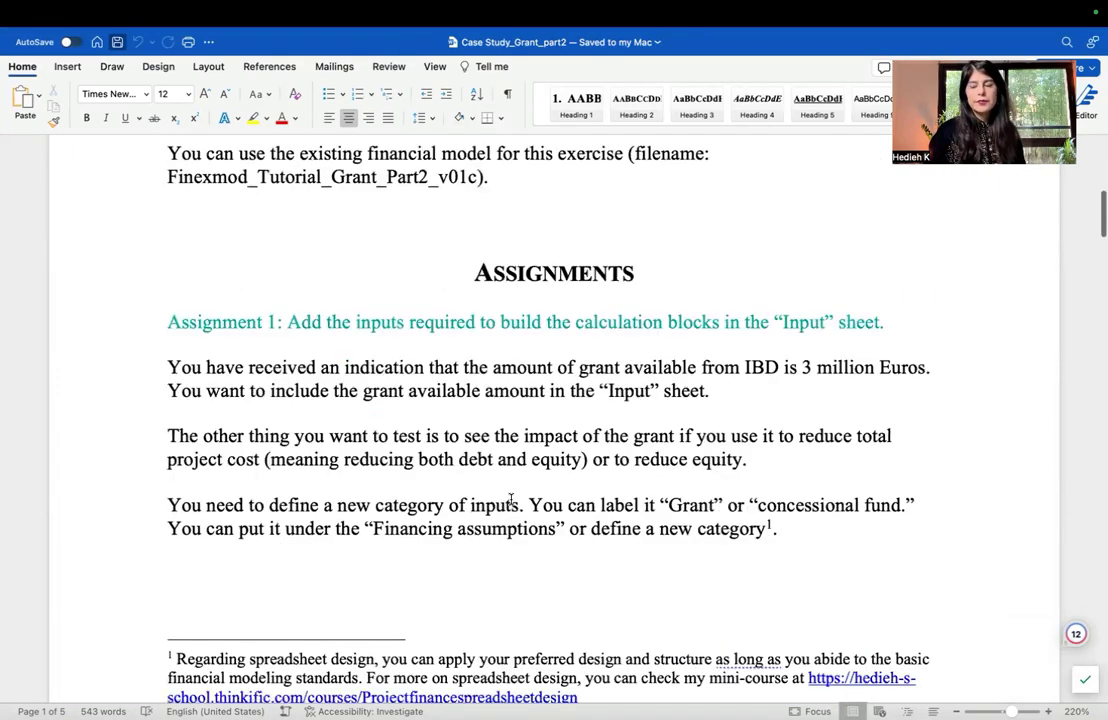
scroll(510, 498, down, 6)
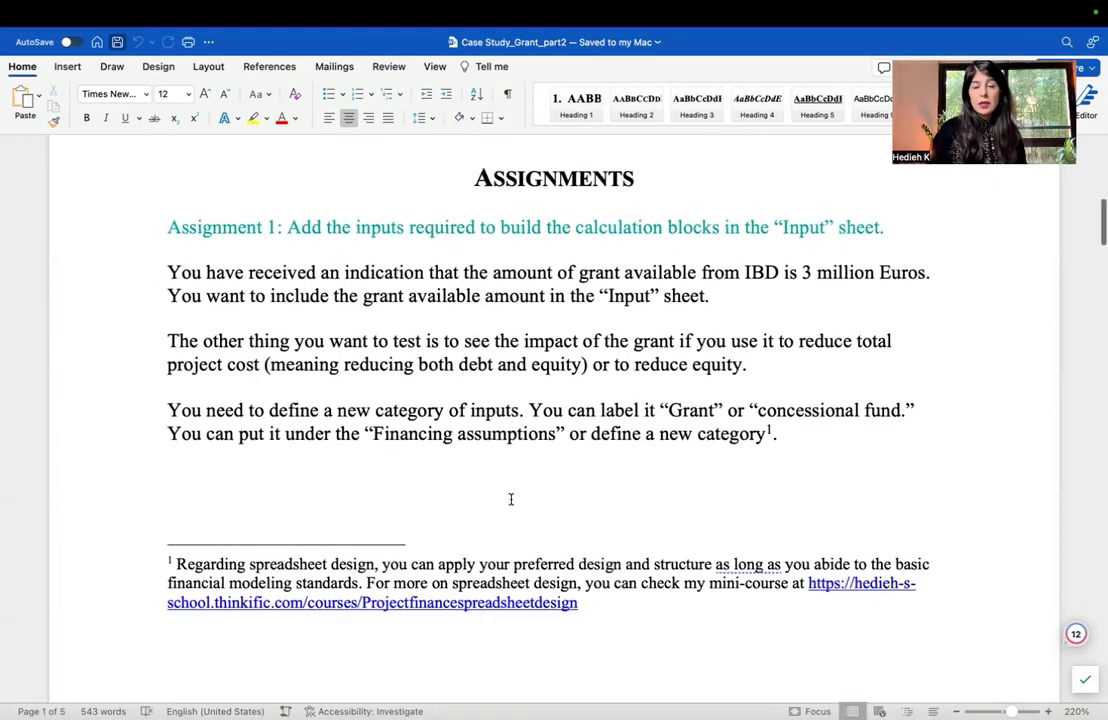
scroll(510, 498, down, 20)
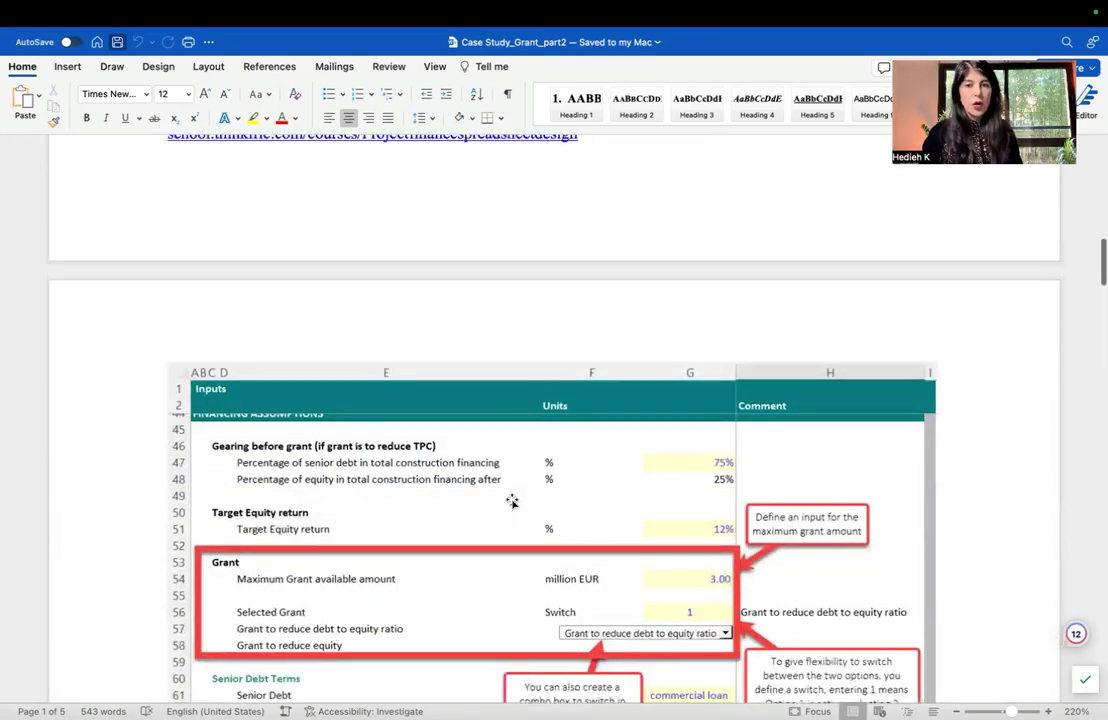
scroll(510, 498, down, 20)
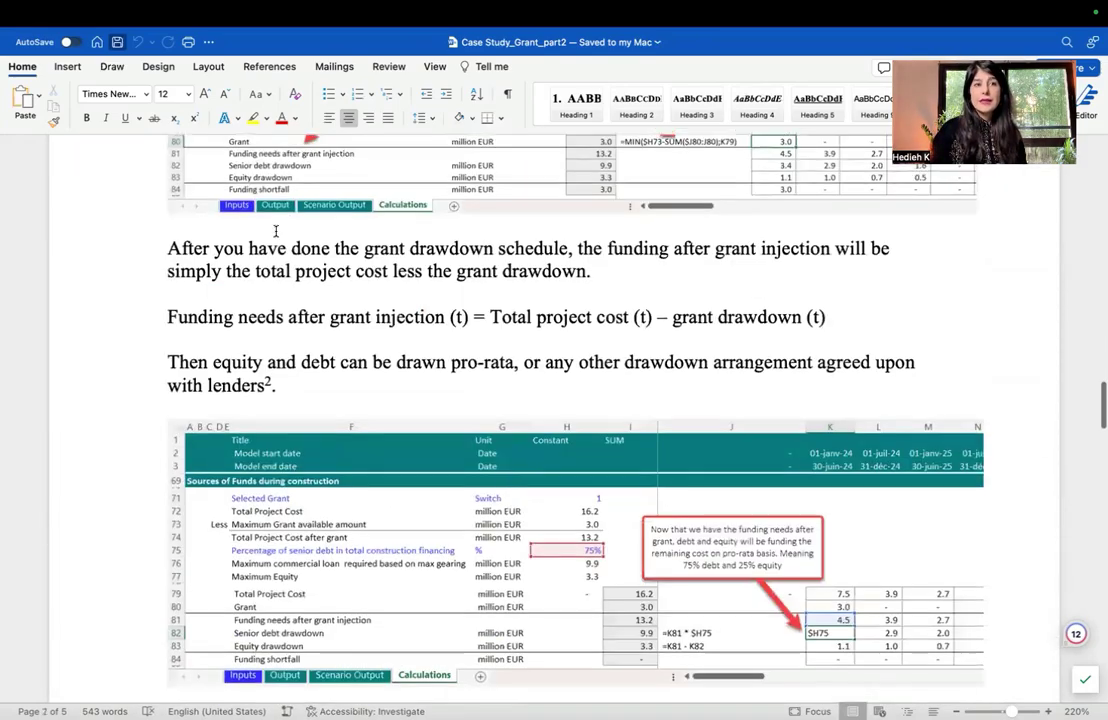
Take the Word document out of full screen and switch to the Finexmod_Tutorial_Grant_Part3_v01c workbook in Excel.
mouse_move(180, 10)
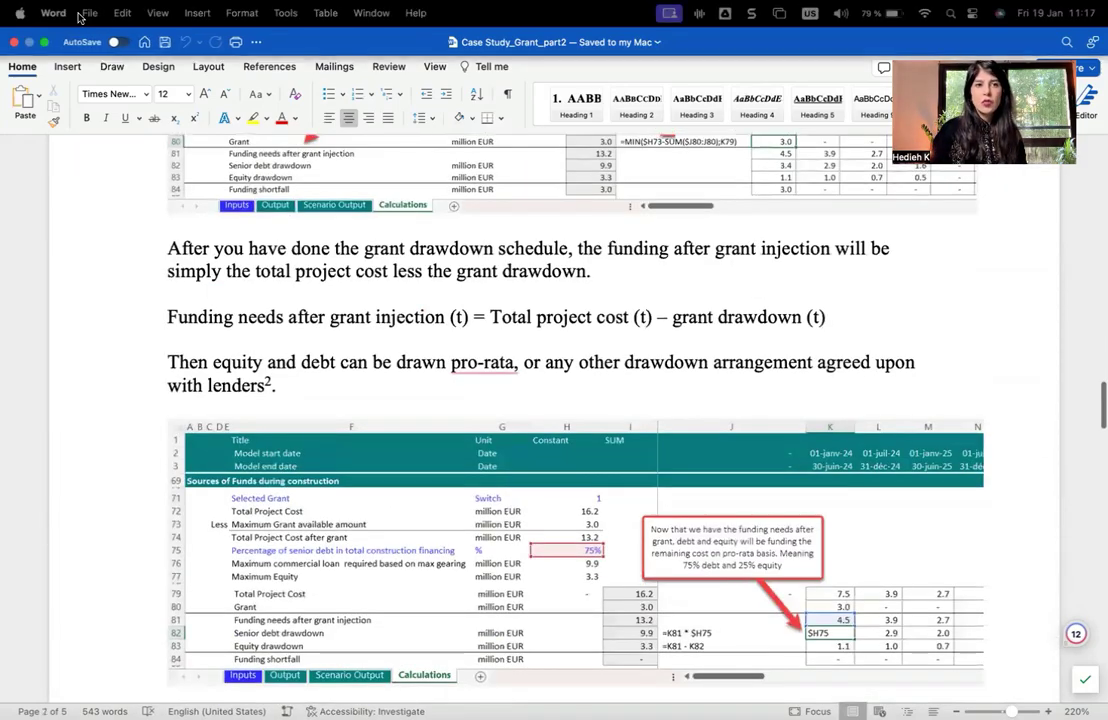
click(46, 44)
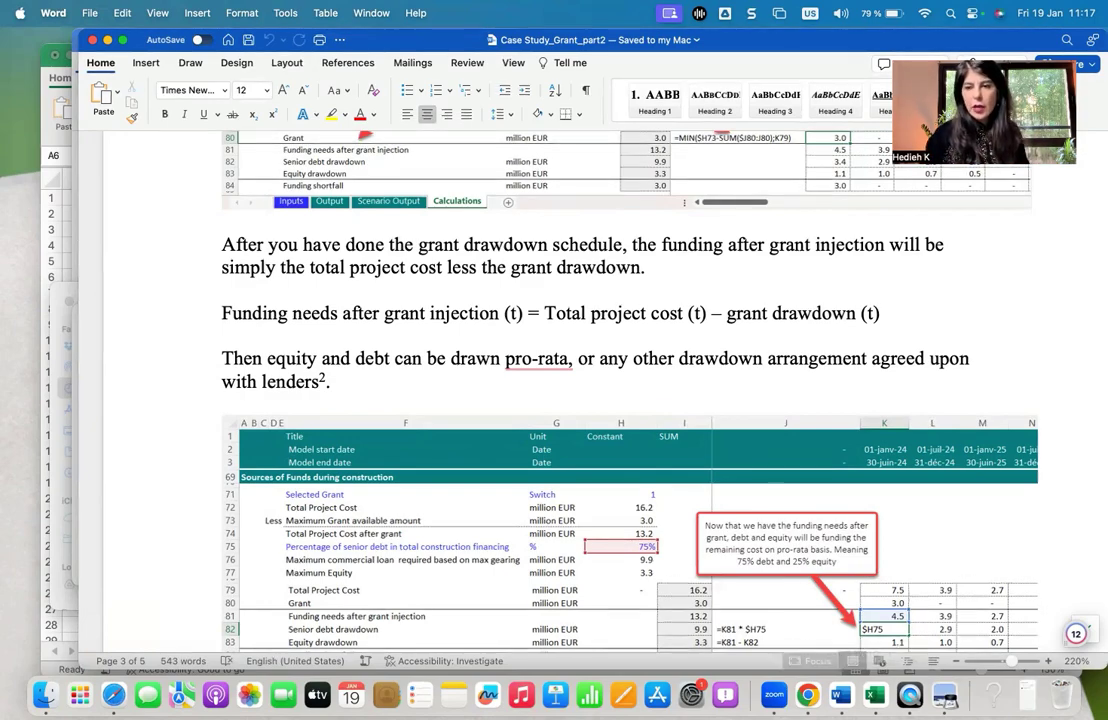
click(875, 695)
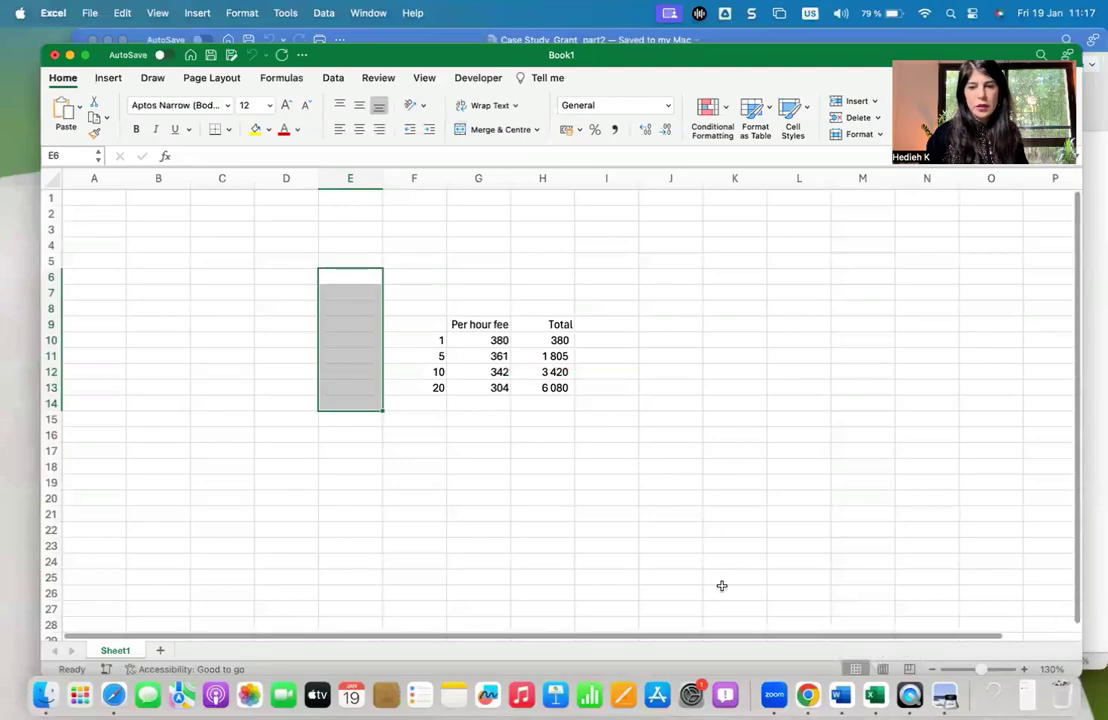
click(875, 695)
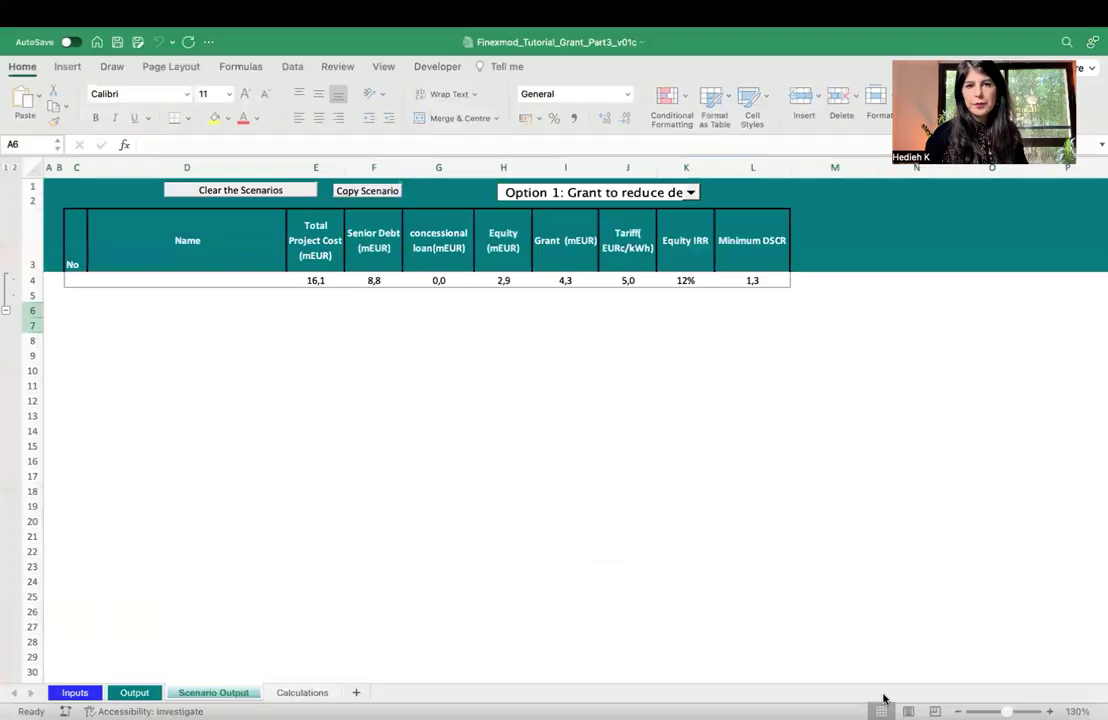
scroll(524, 459, right, 5)
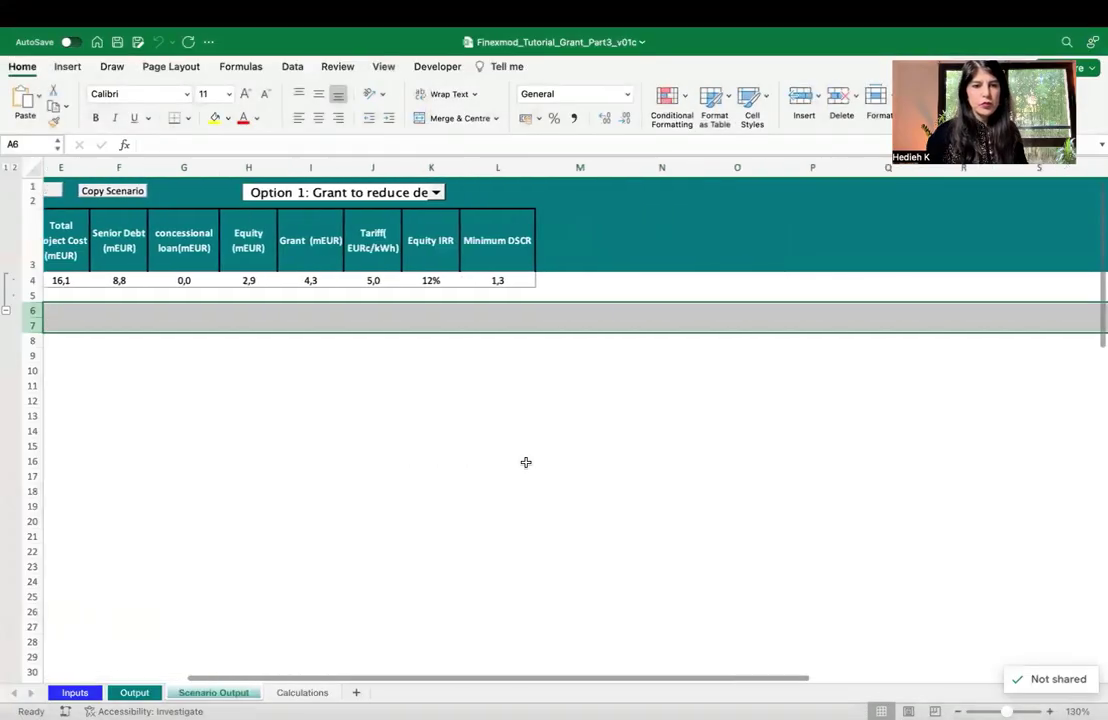
Examine the timing, capital cost, OpEx and financing assumptions on the Inputs sheet, including the grant section.
click(80, 692)
scroll(316, 441, up, 10)
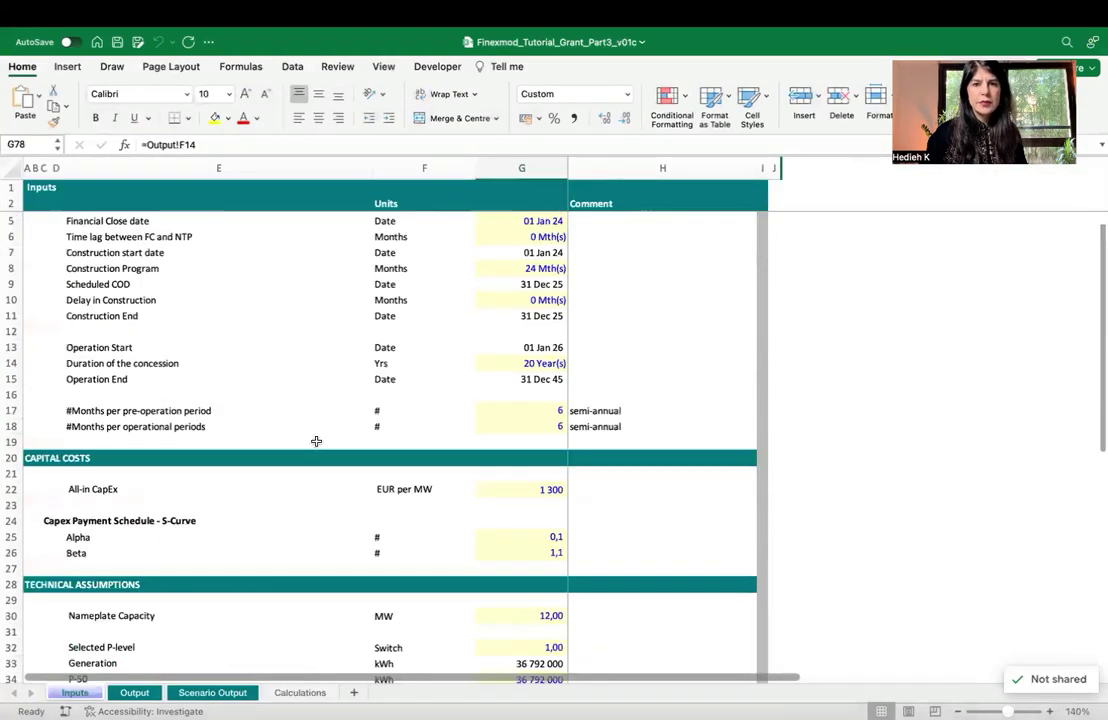
scroll(316, 441, up, 1)
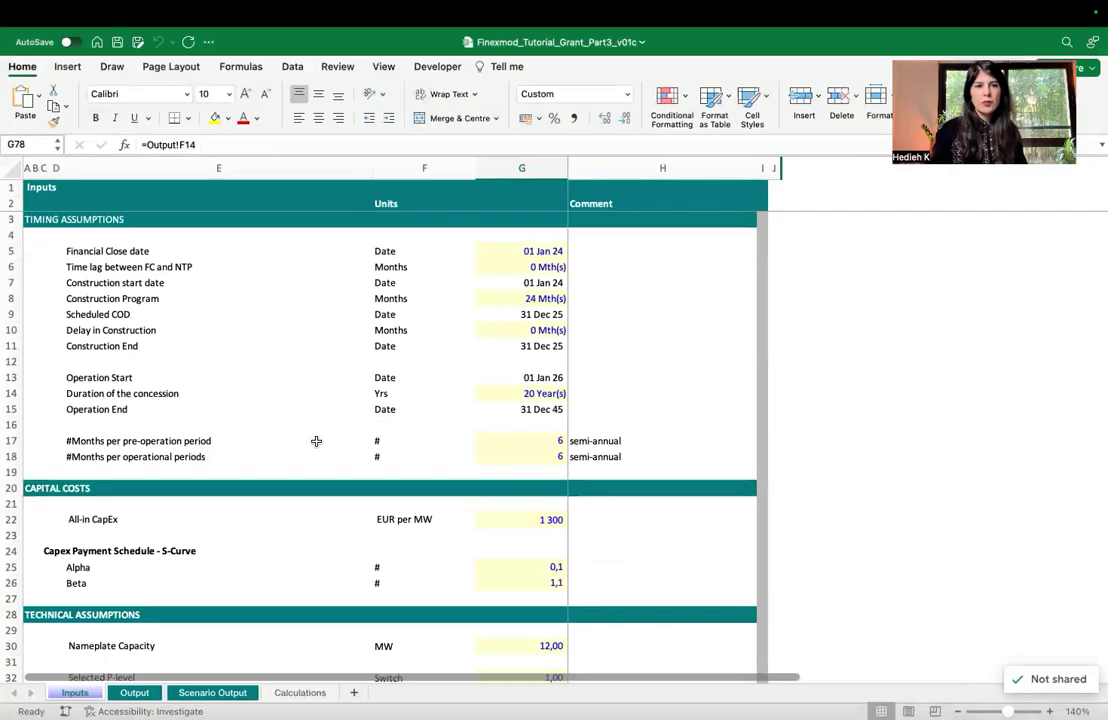
scroll(316, 441, down, 10)
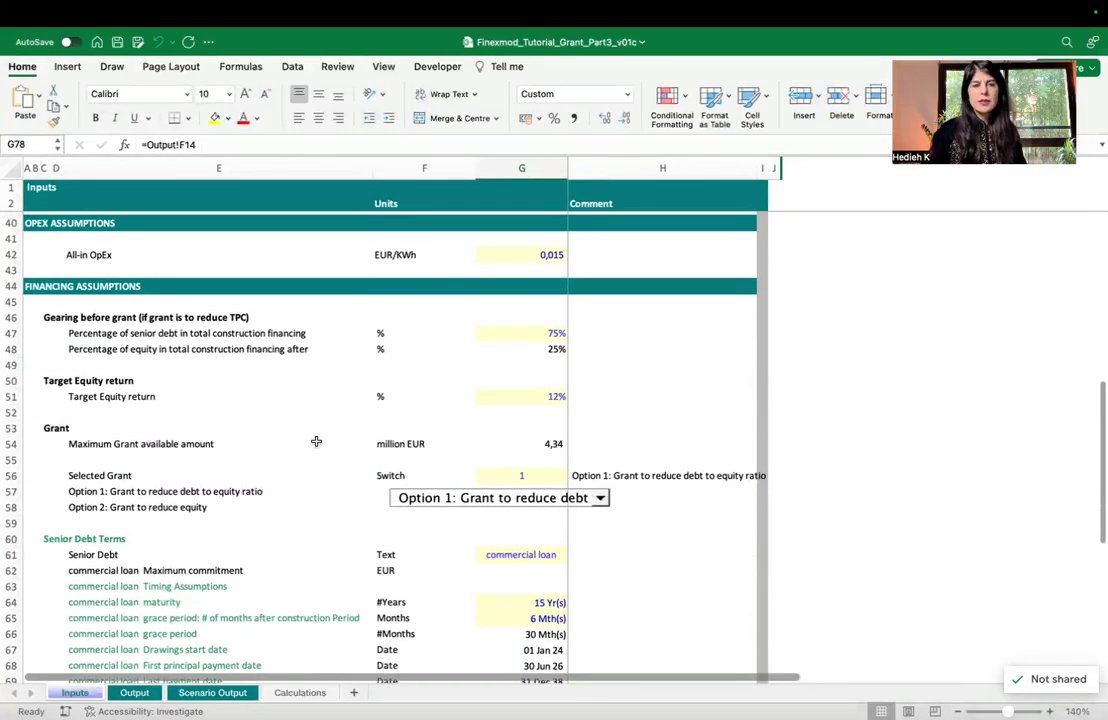
scroll(316, 441, down, 2)
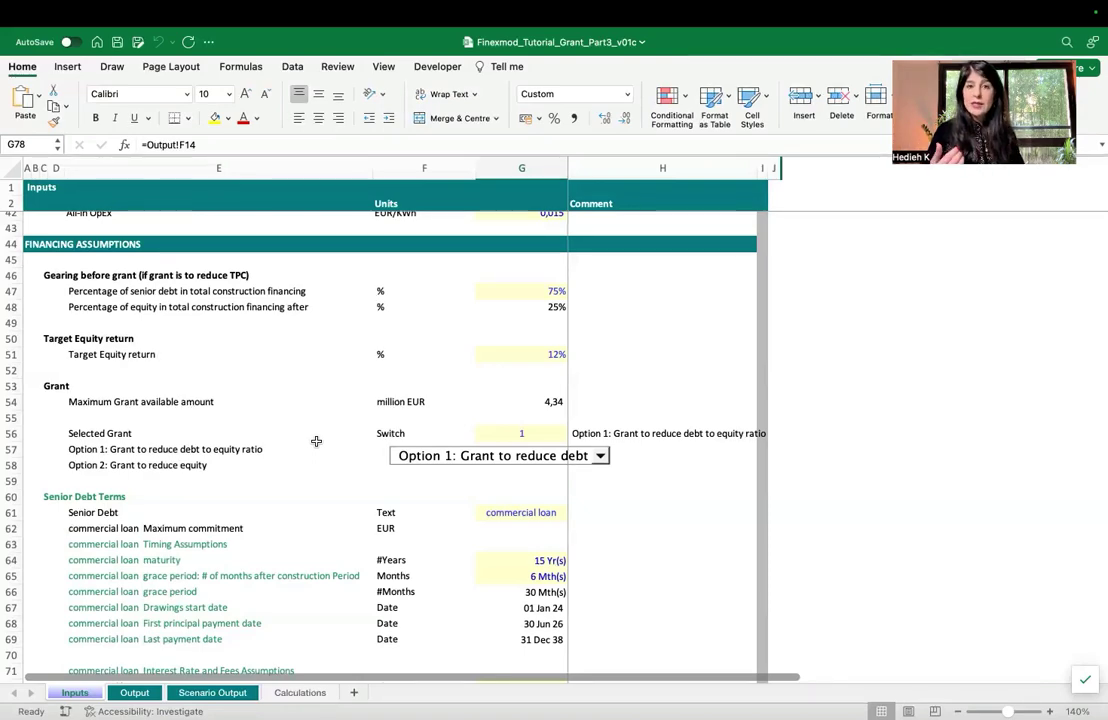
Set the maximum grant available amount on the Output sheet to 0.
click(135, 693)
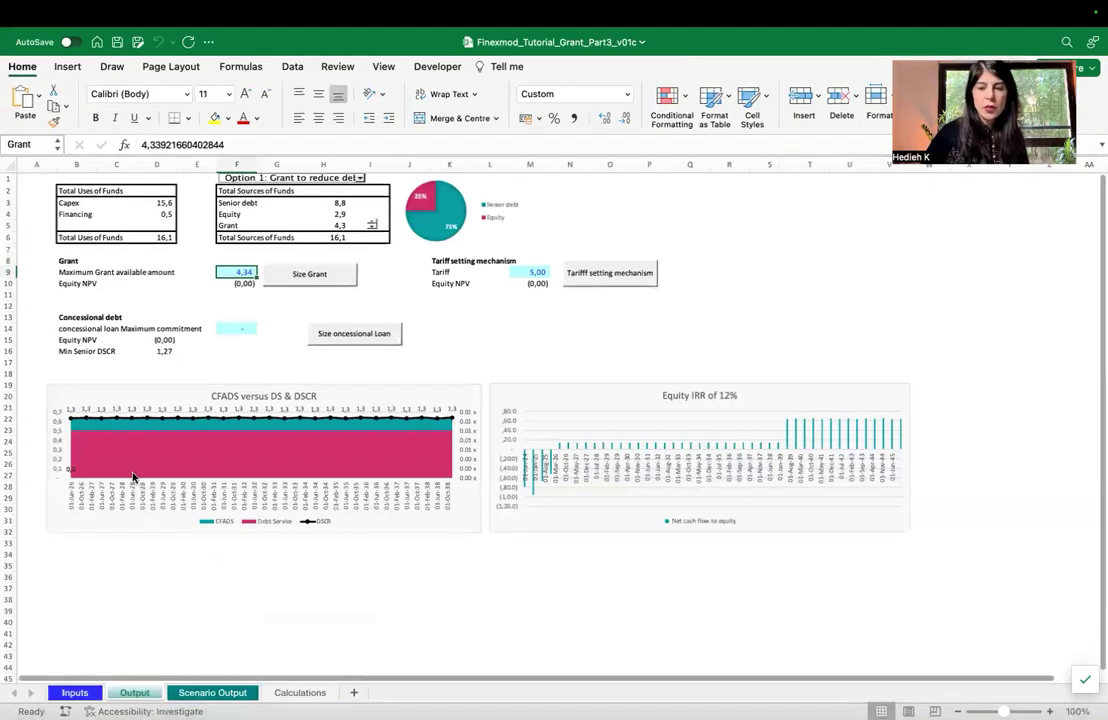
text(0)
key(Return)
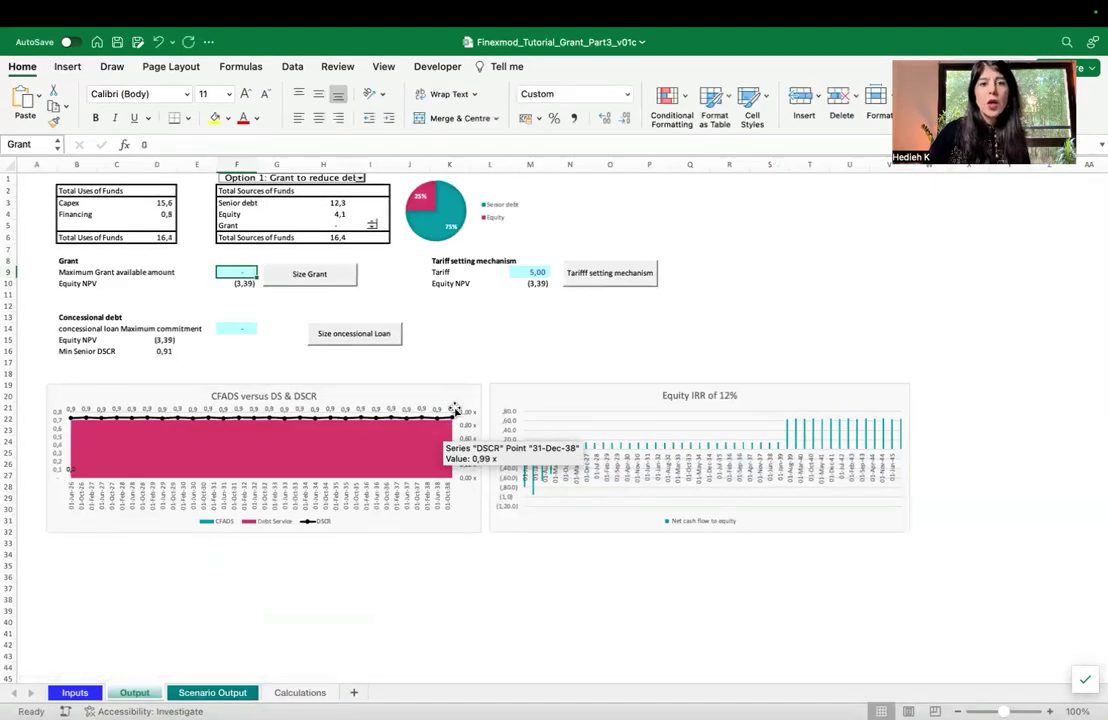
click(453, 324)
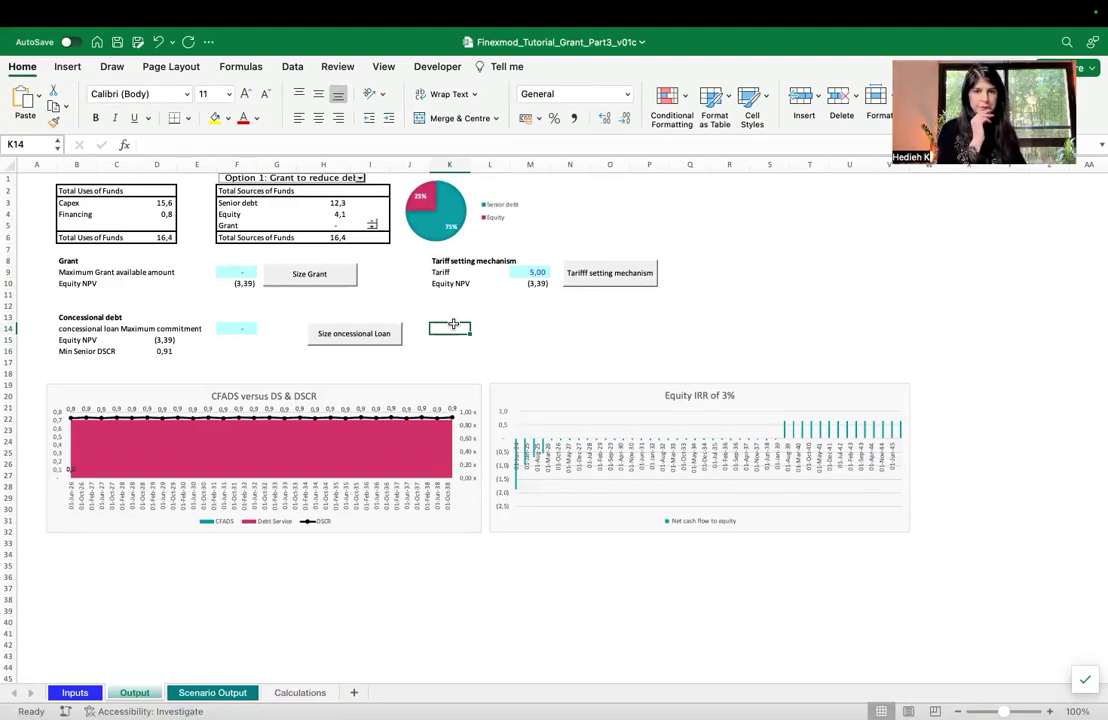
click(497, 313)
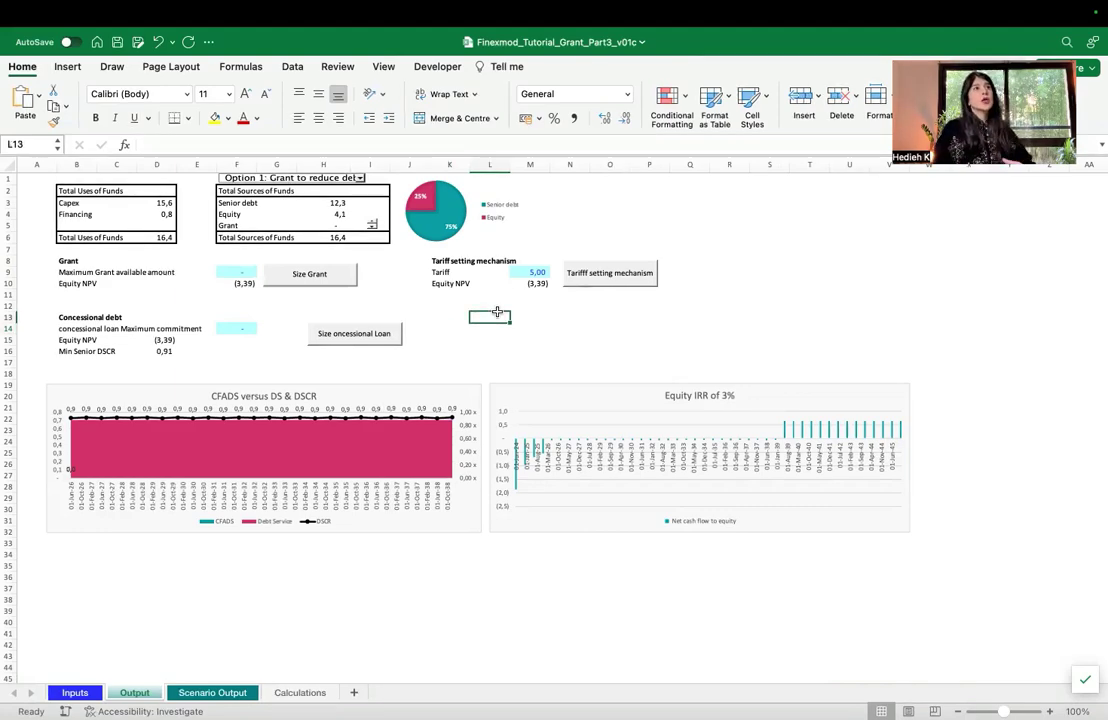
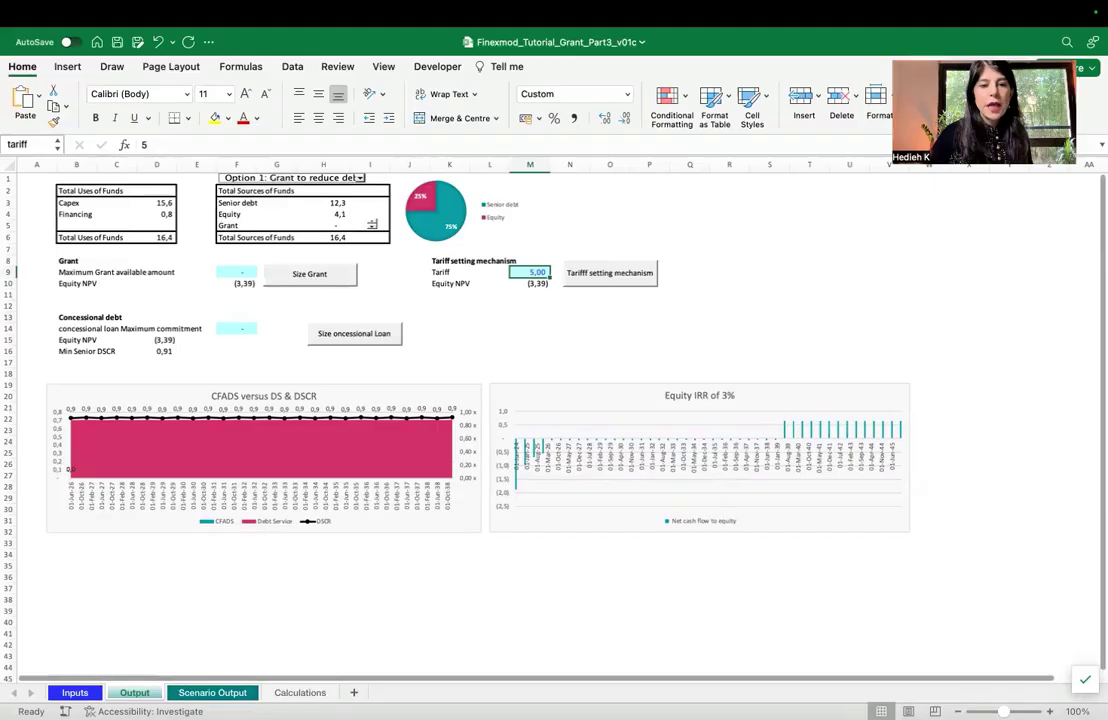
Examine the no-grant scenario on the Scenario Output sheet, checking project cost, debt, concessional loan, equity, grant, tariff, equity IRR and minimum DSCR.
click(213, 692)
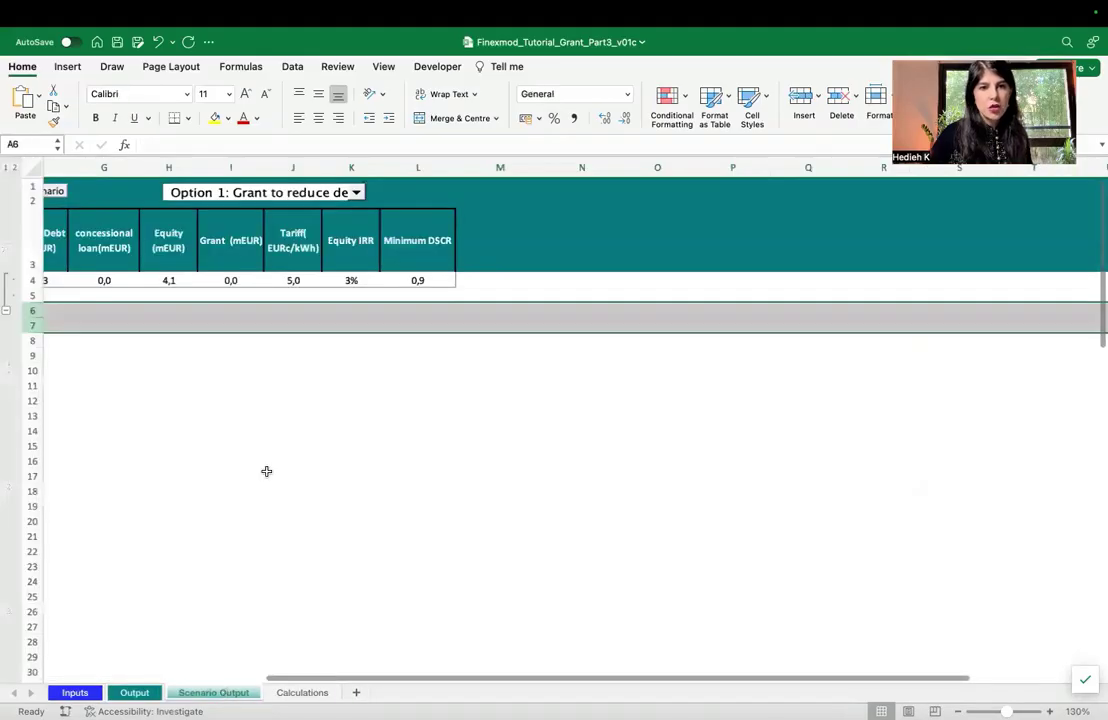
scroll(266, 471, left, 5)
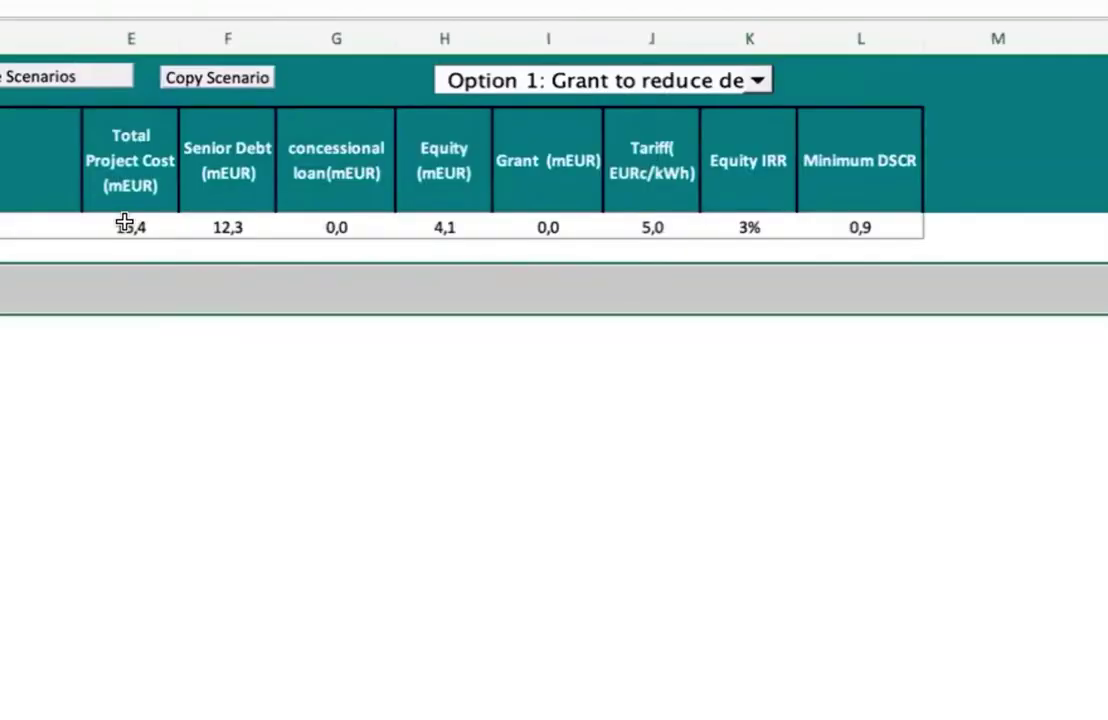
click(296, 278)
click(362, 279)
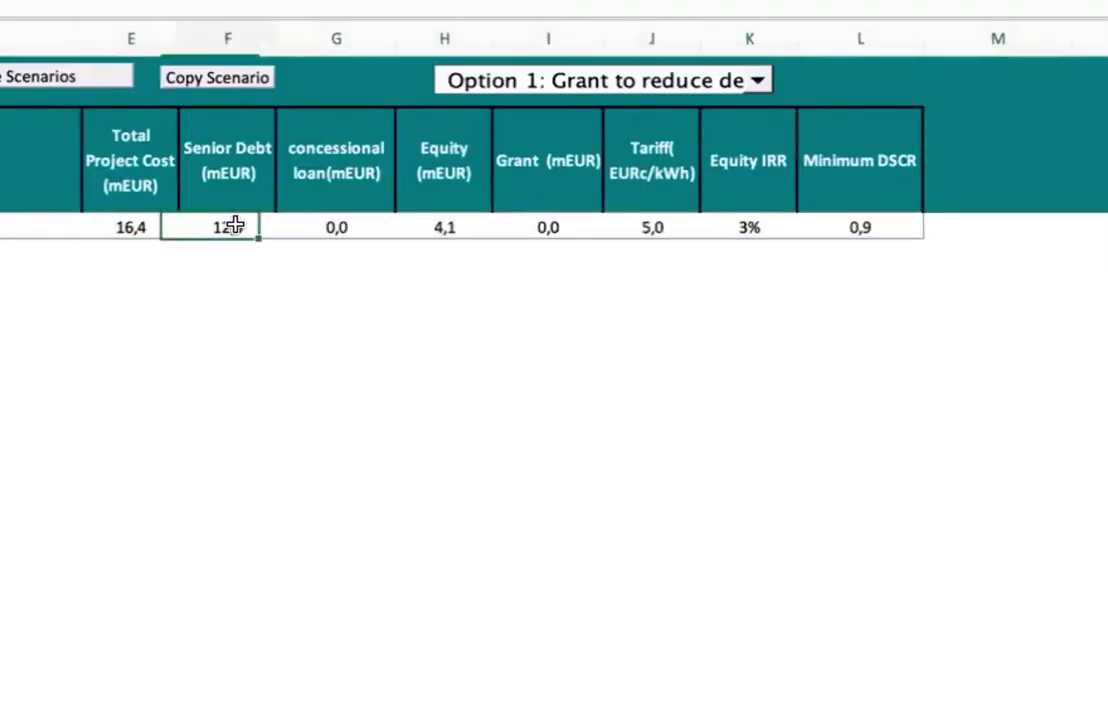
click(346, 228)
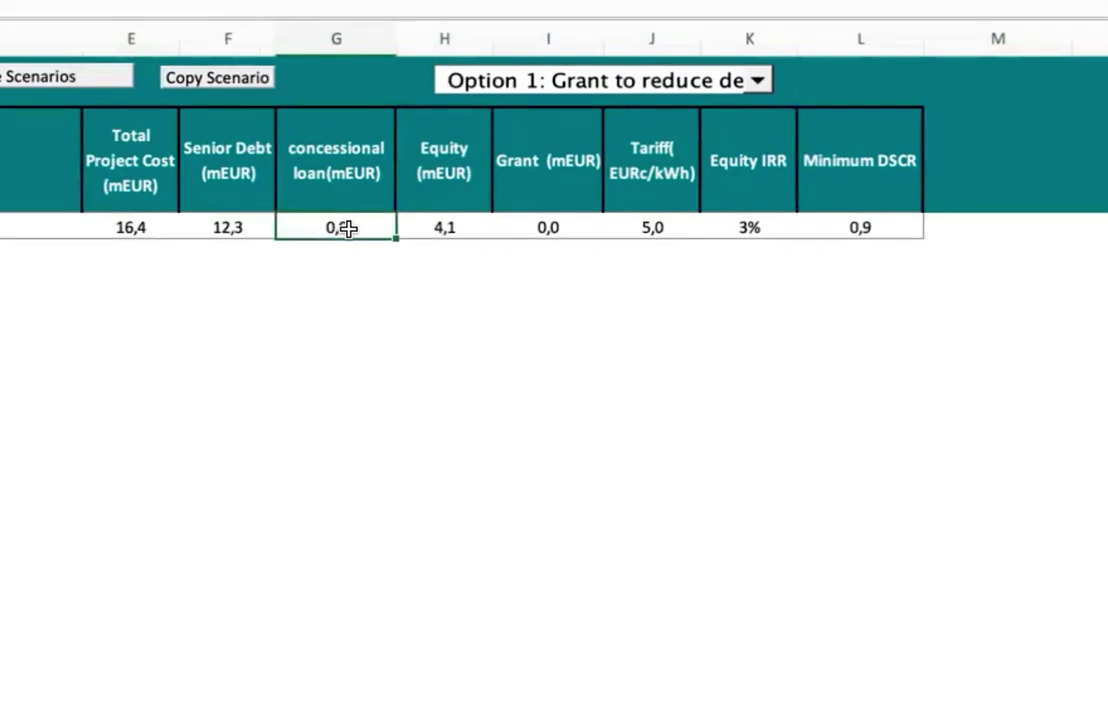
click(453, 228)
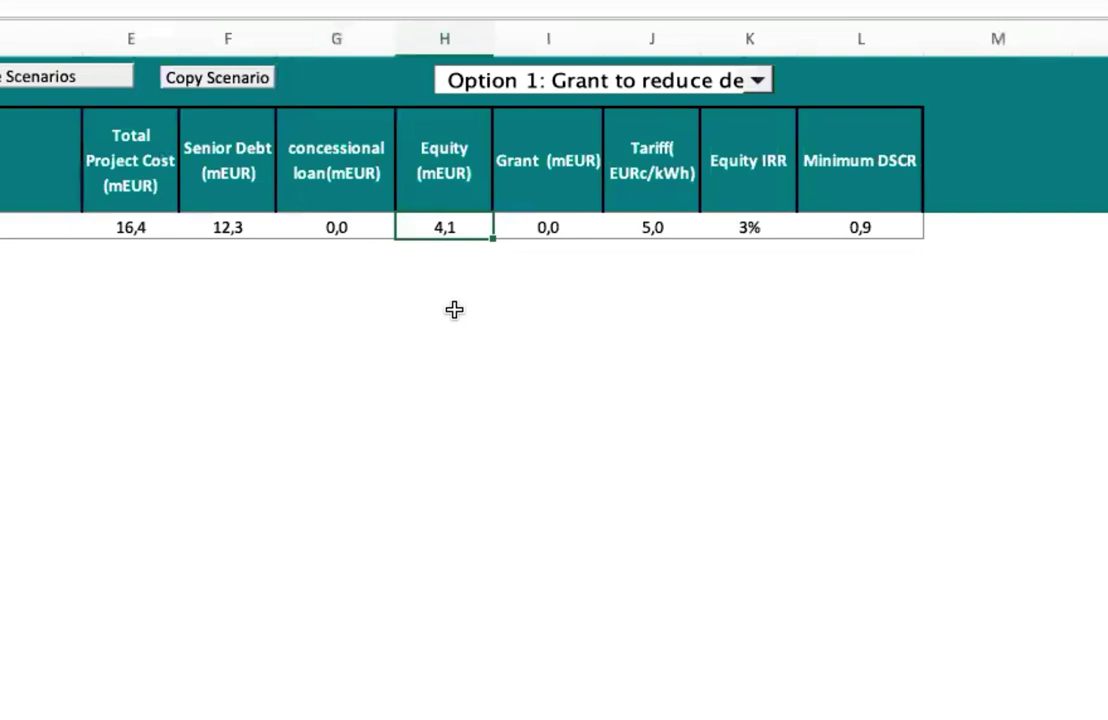
click(555, 228)
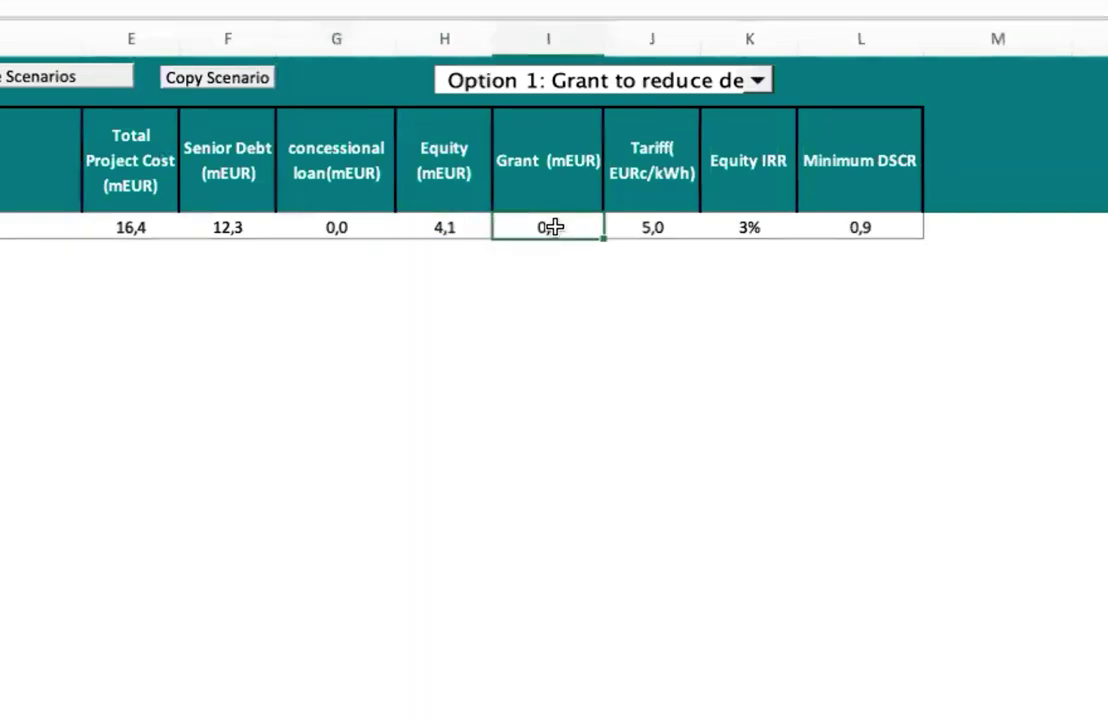
click(653, 222)
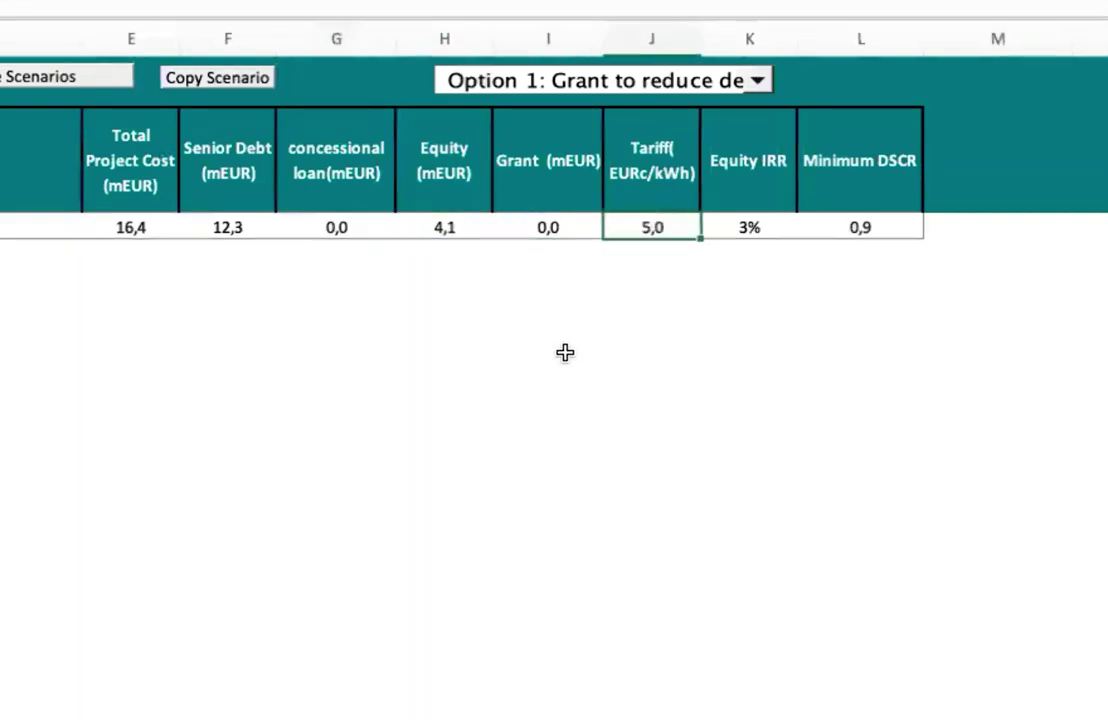
click(740, 234)
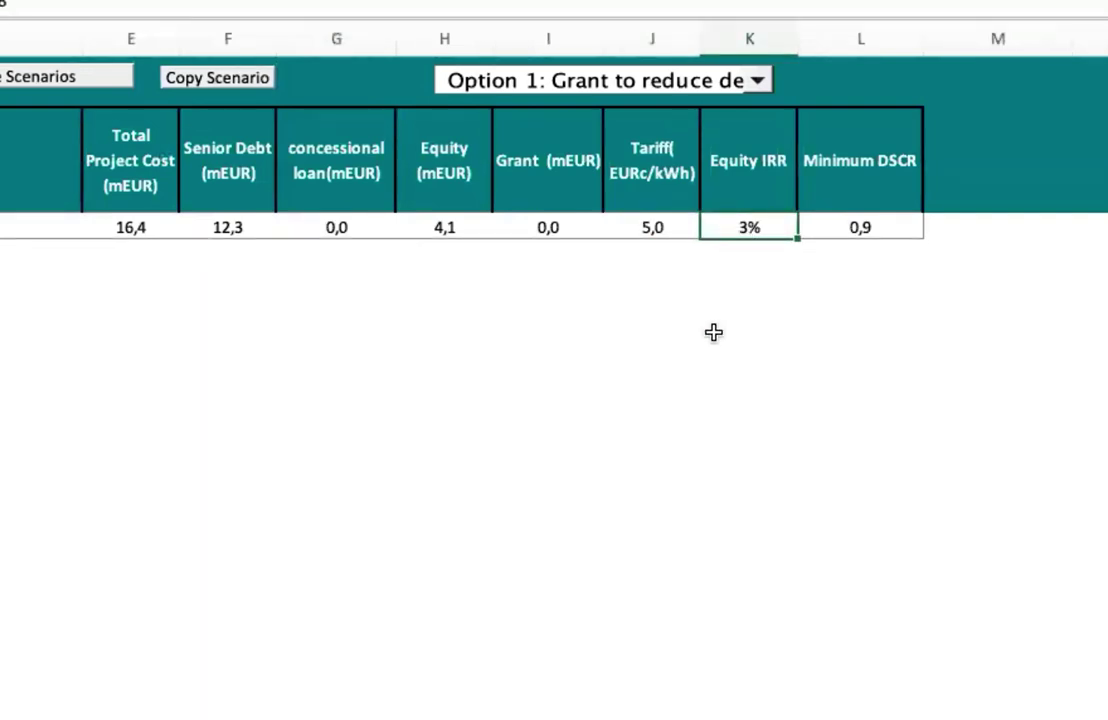
click(866, 229)
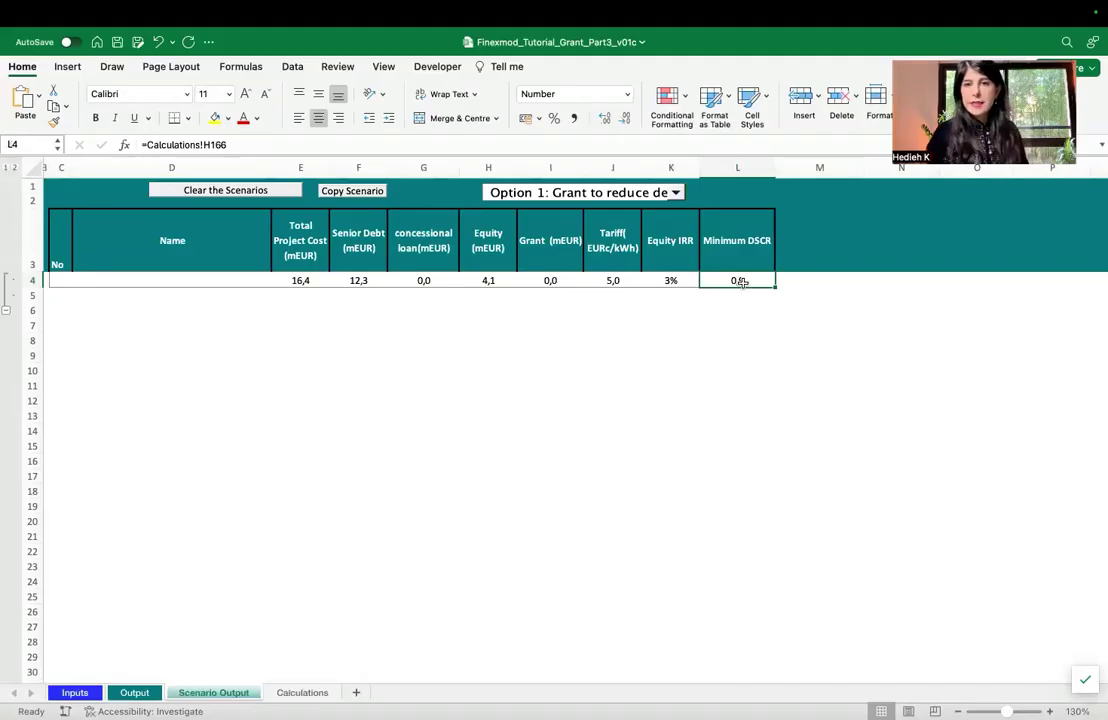
click(594, 373)
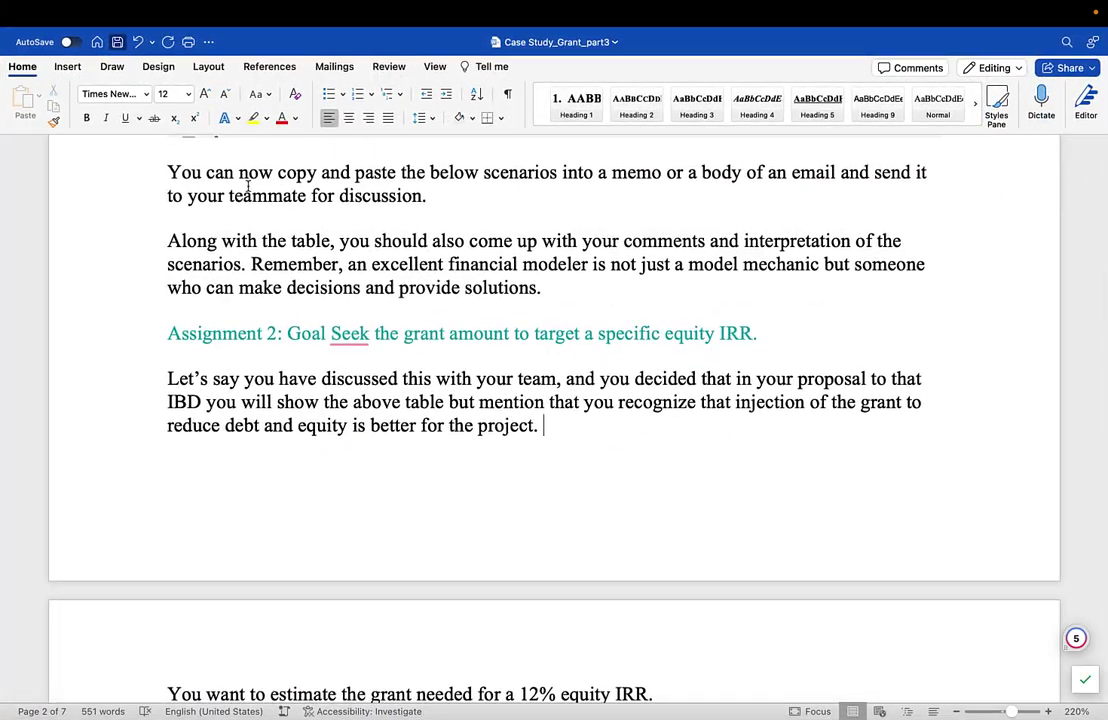
Read Assignment 2 in the case study, highlighting the sentence about estimating the grant needed for a 12% equity IRR.
scroll(388, 397, down, 3)
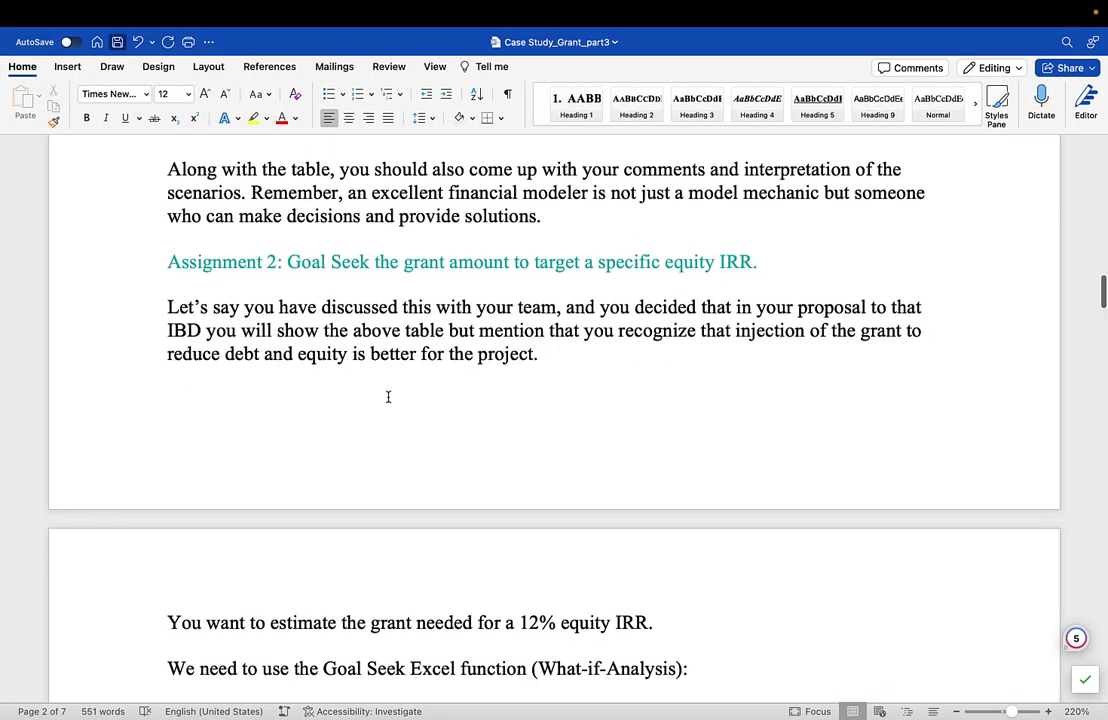
scroll(388, 397, down, 10)
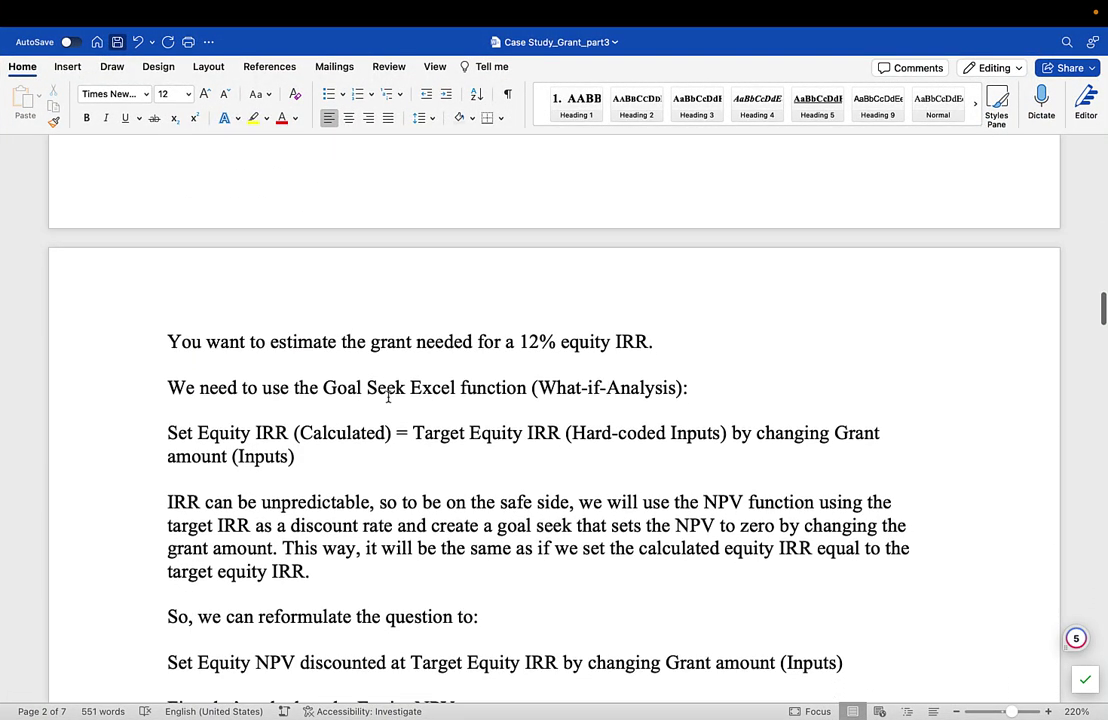
drag(167, 341, 652, 341)
scroll(645, 337, down, 3)
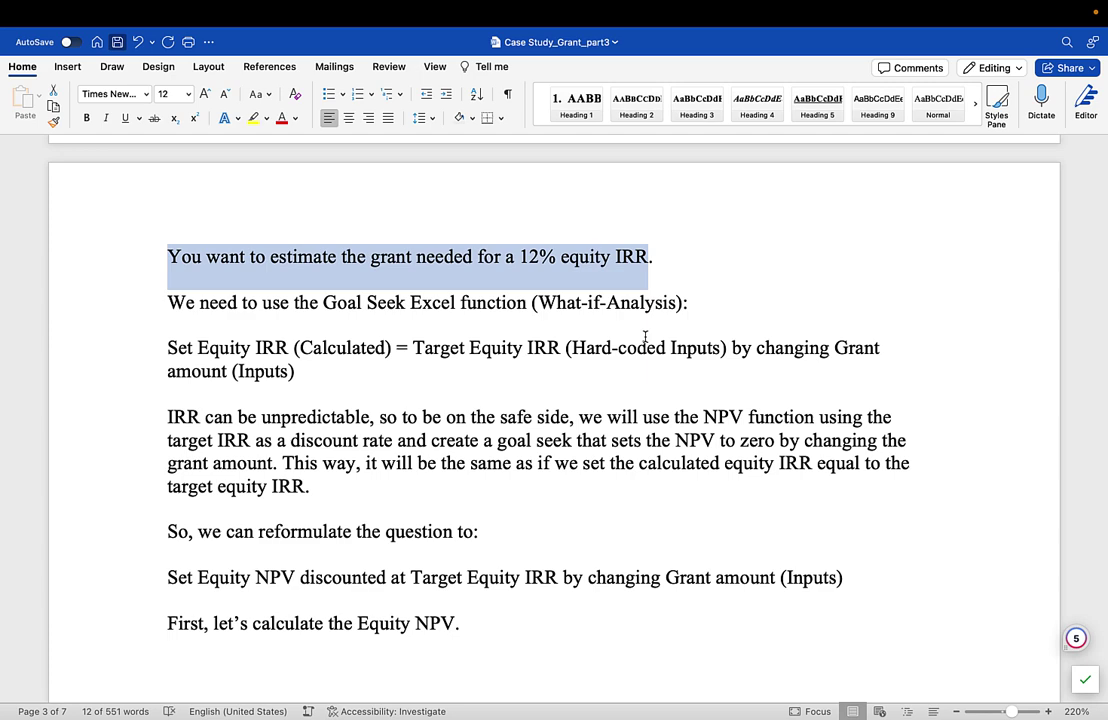
Switch to Chrome, open the Basic Scenario Analysis page from the search results and examine its scenario examples.
click(122, 13)
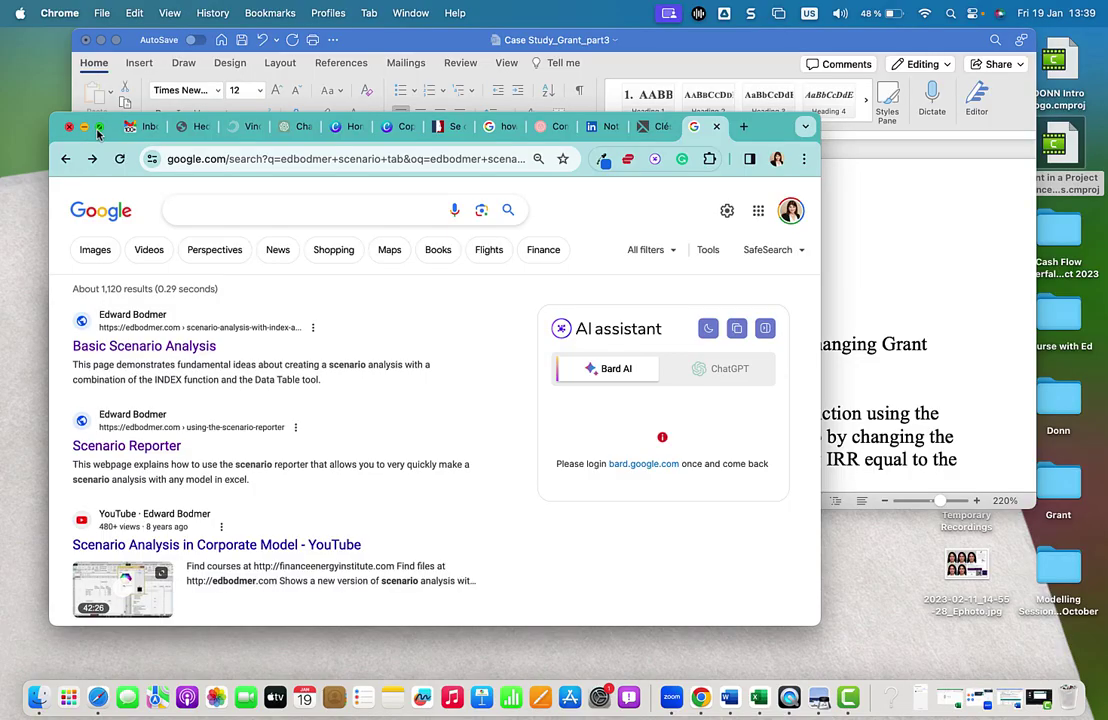
click(90, 117)
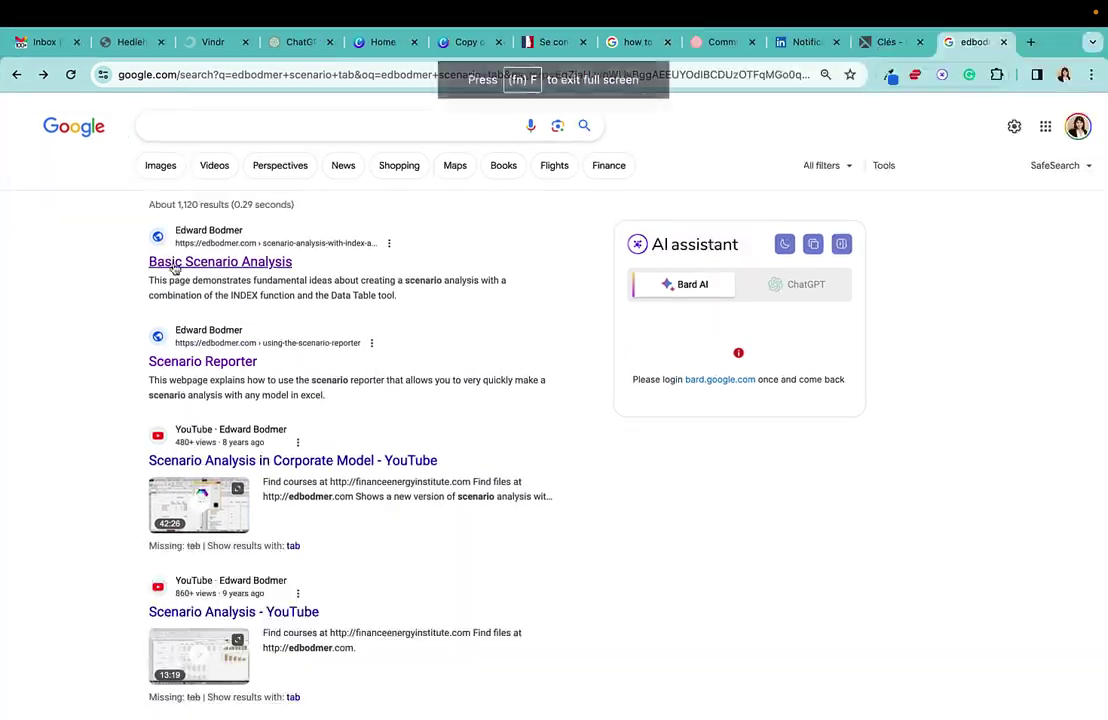
click(156, 261)
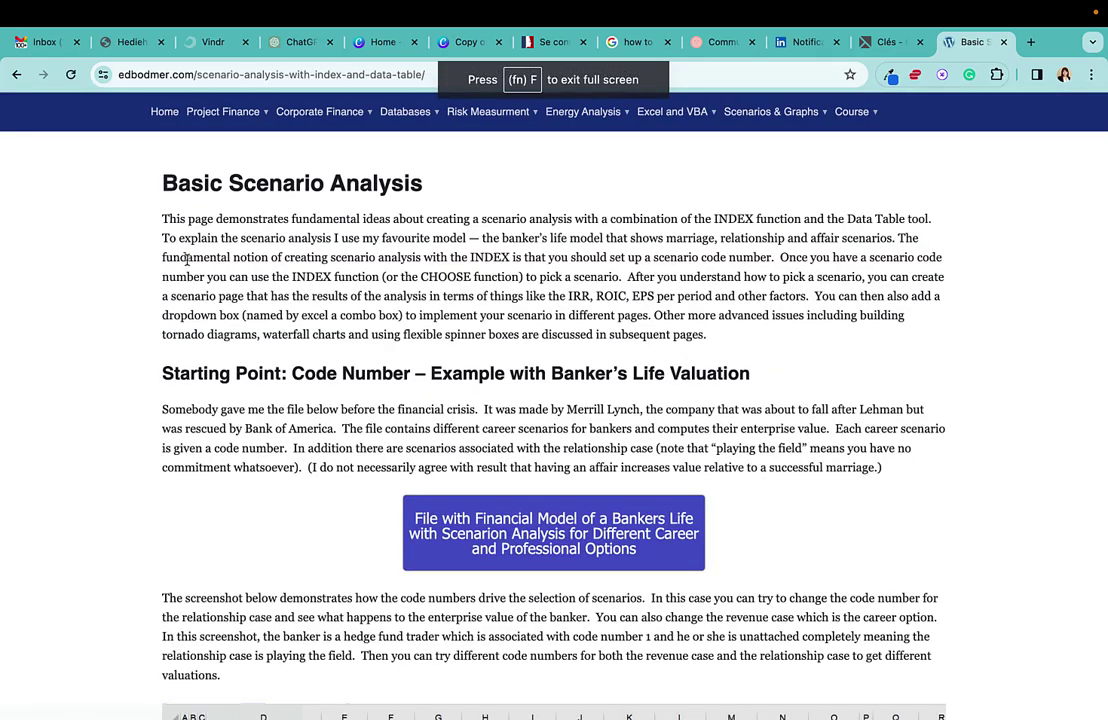
scroll(509, 437, down, 4)
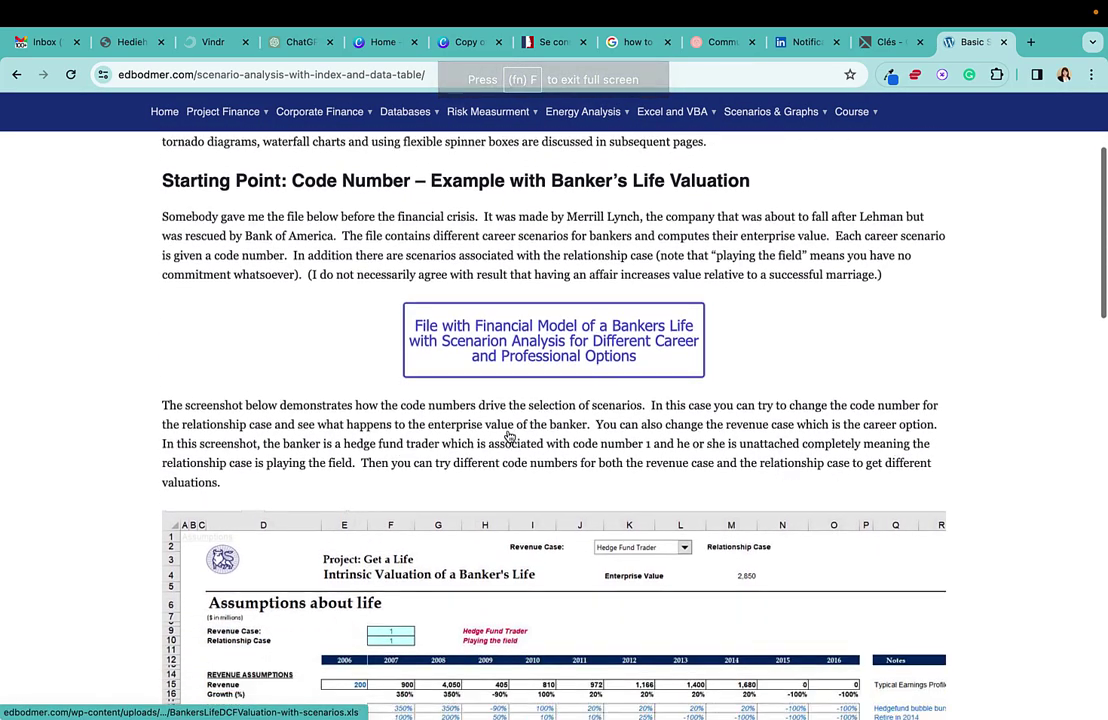
scroll(509, 437, down, 15)
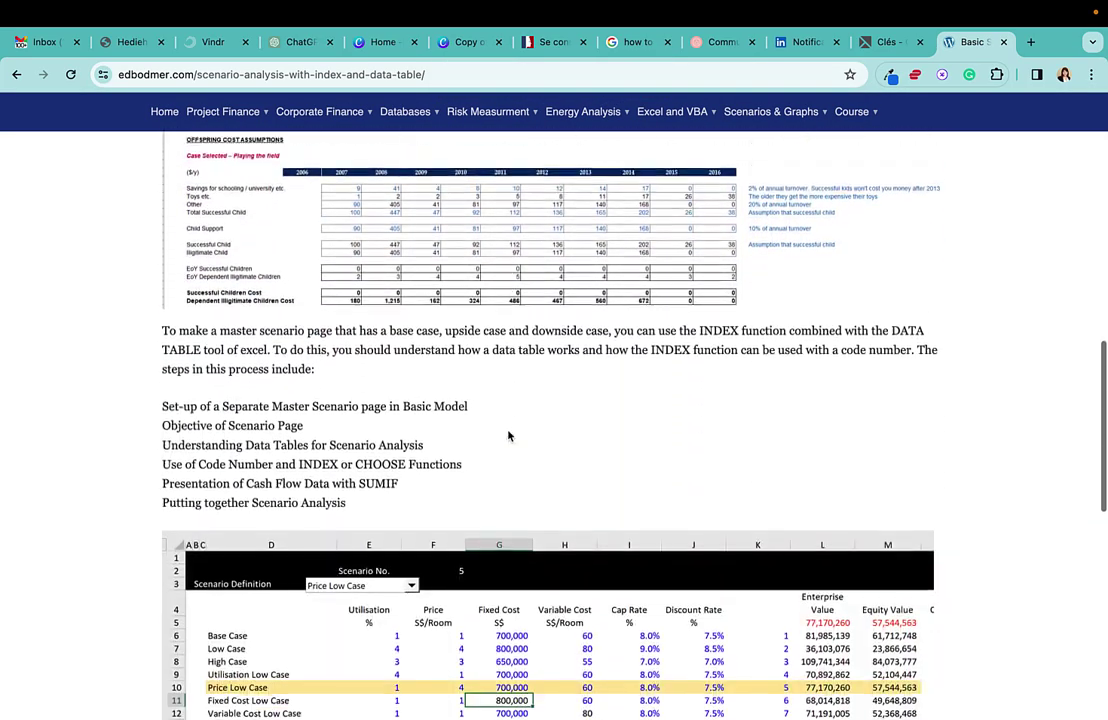
scroll(508, 436, down, 15)
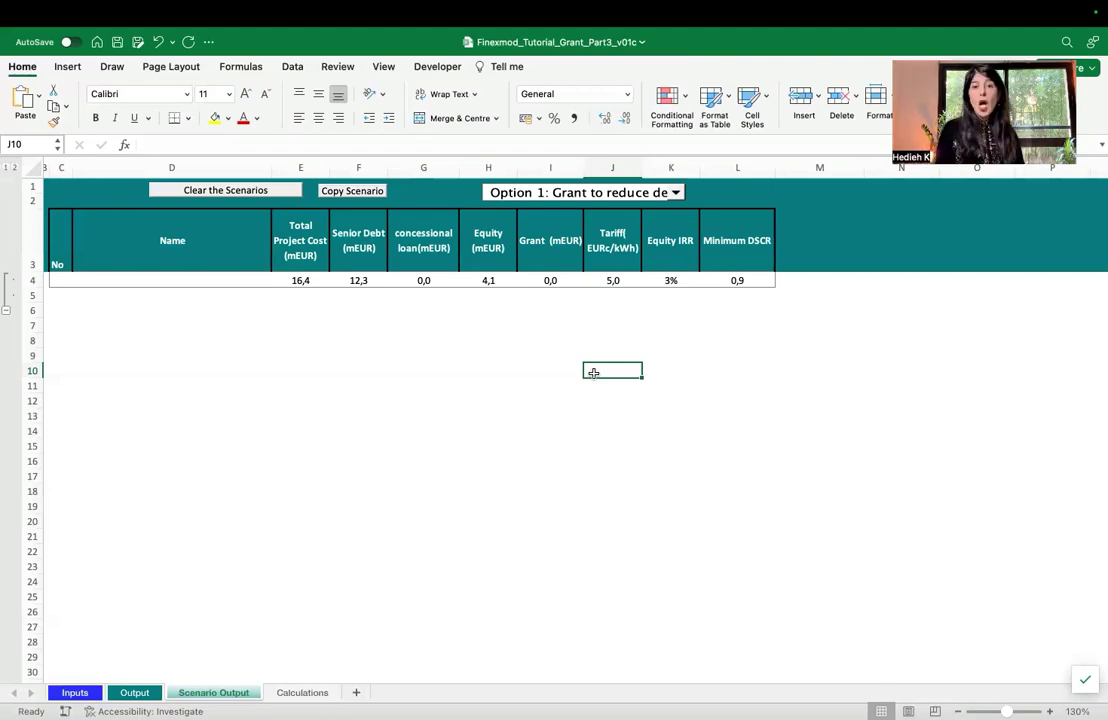
Copy the current results on the Scenario Output sheet as a scenario named "Base Case No concessional".
click(373, 189)
text(Ba)
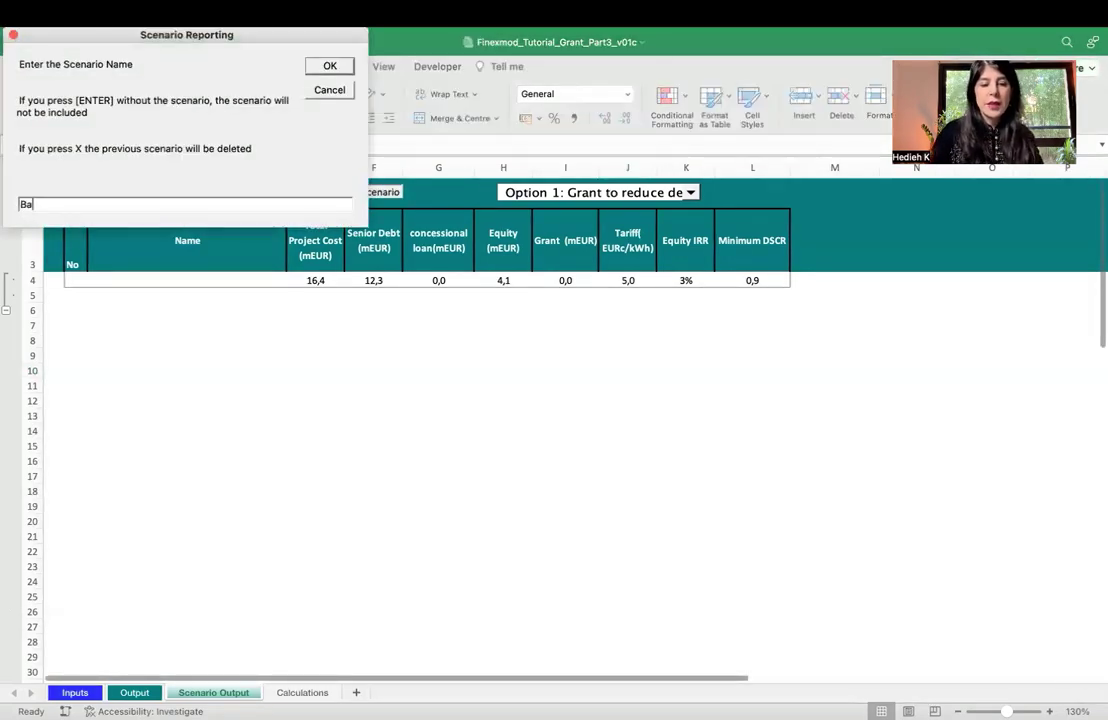
text(se Case )
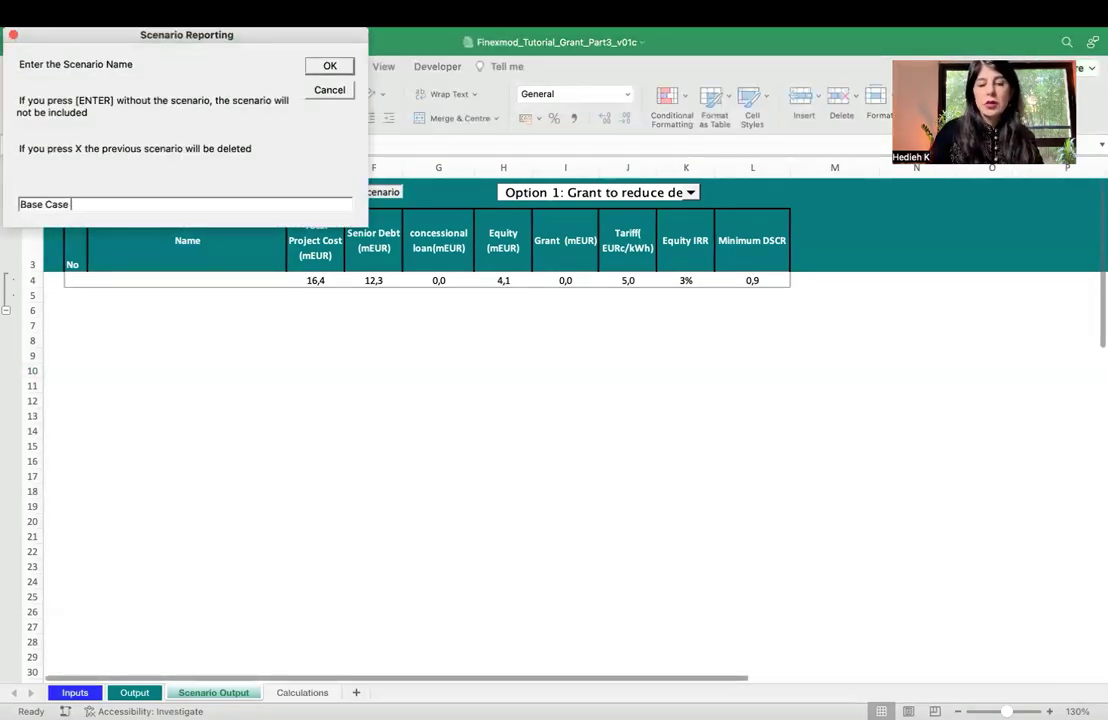
text(No conce)
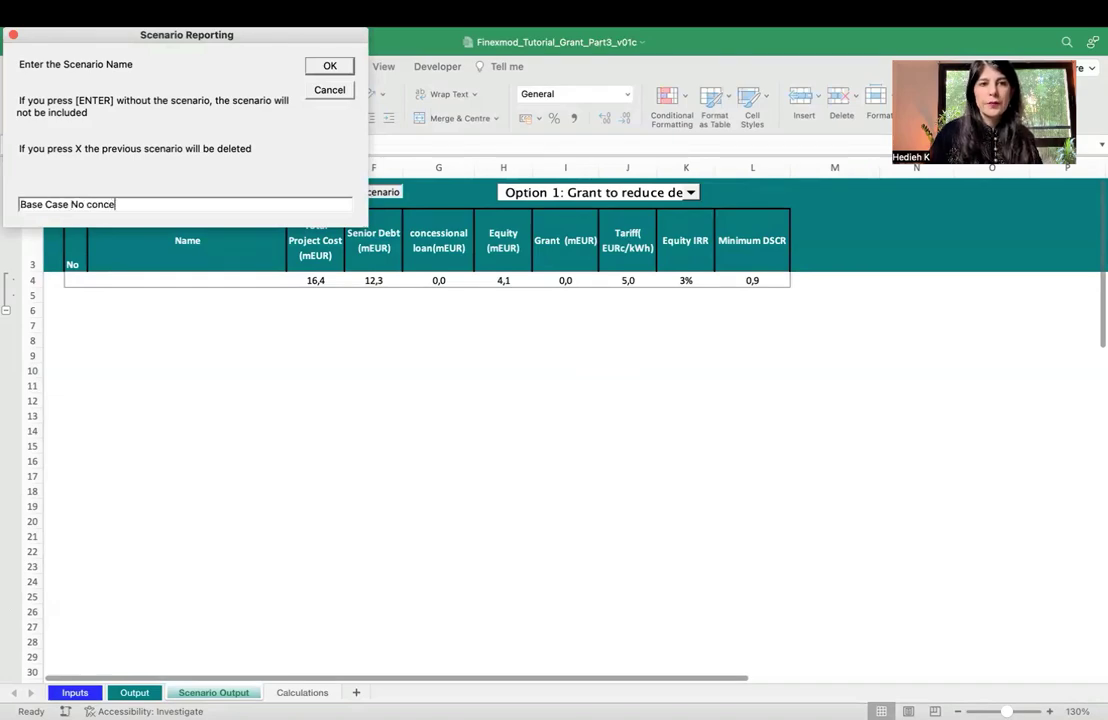
text(ssional)
key(Return)
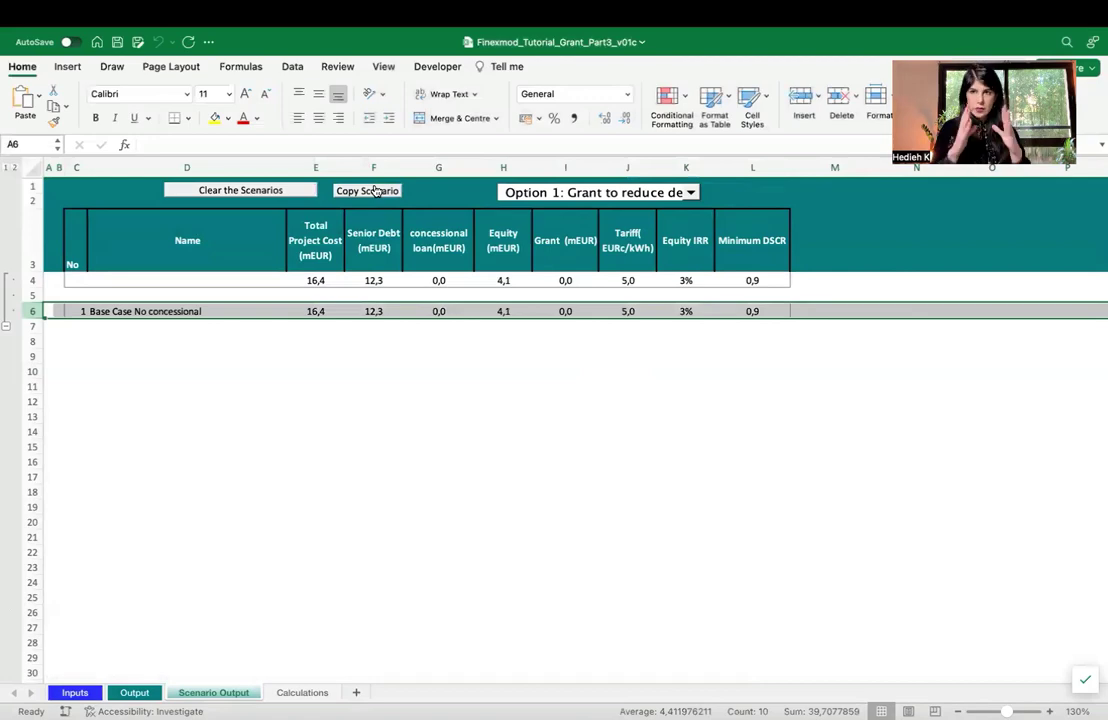
Run the tariff setting mechanism on the Output sheet and copy the result to Scenario Output as "Increased Tariff".
key(ctrl+Page_Up)
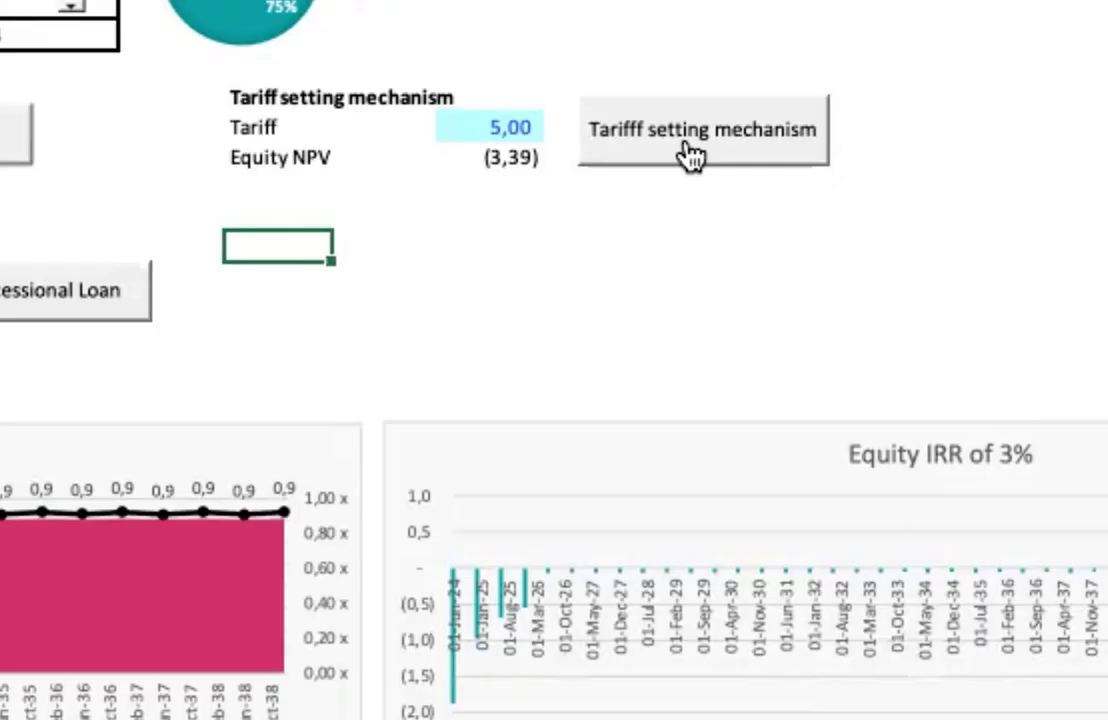
click(690, 152)
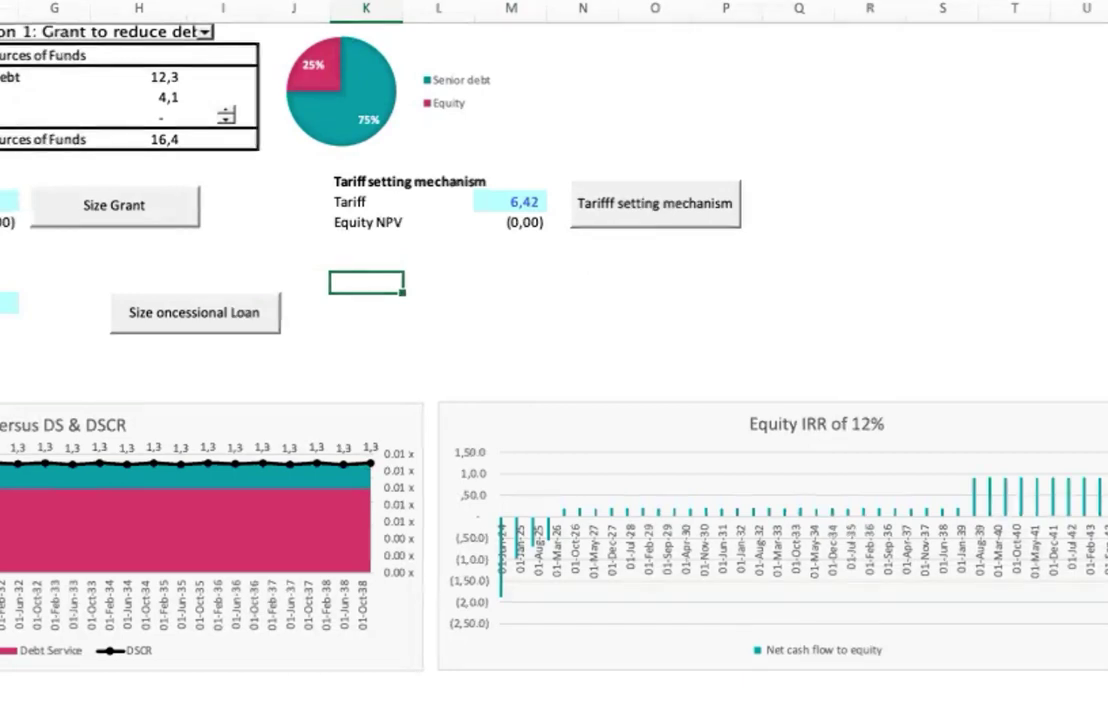
click(214, 692)
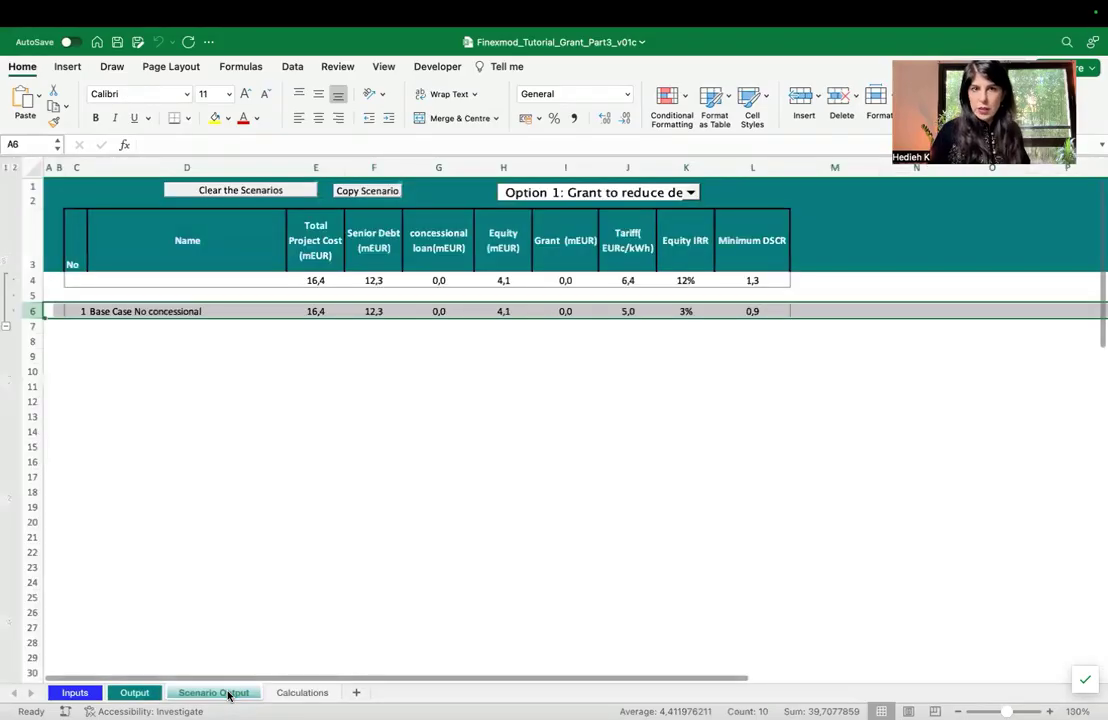
click(383, 191)
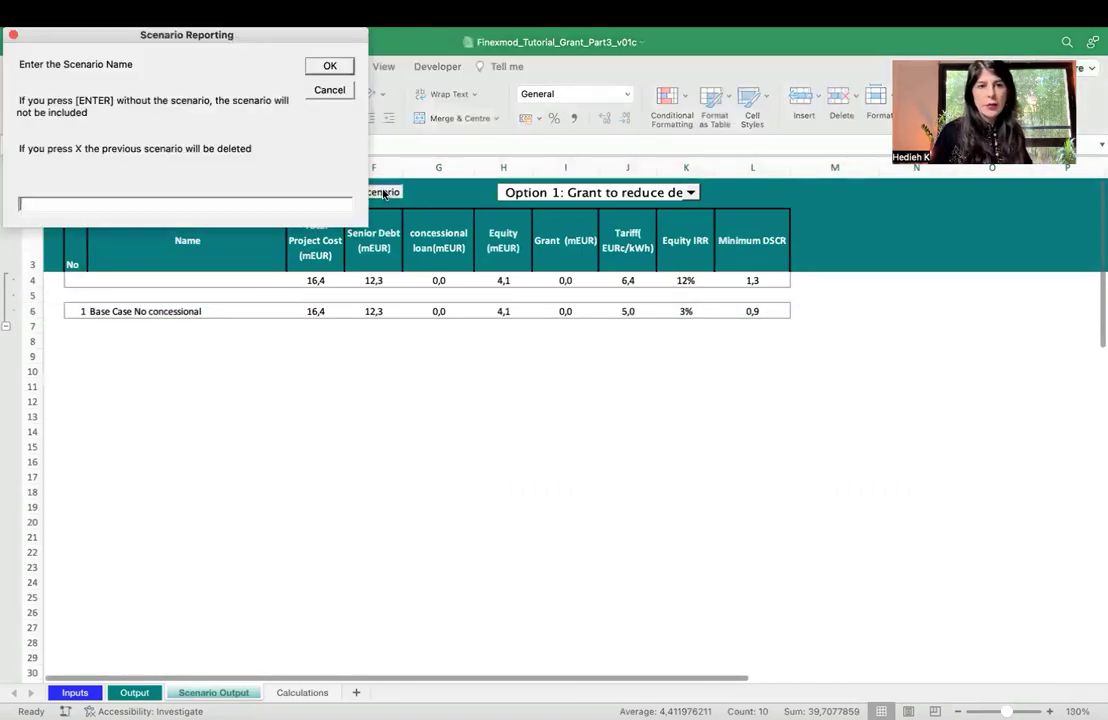
text(Increa)
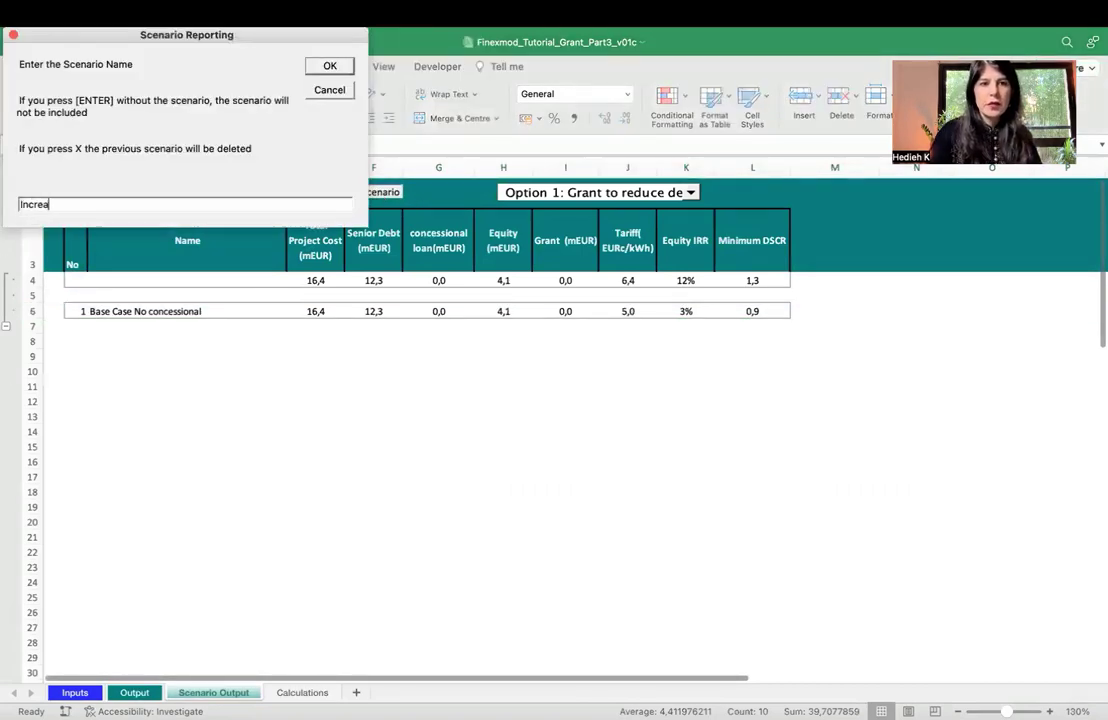
text(sed )
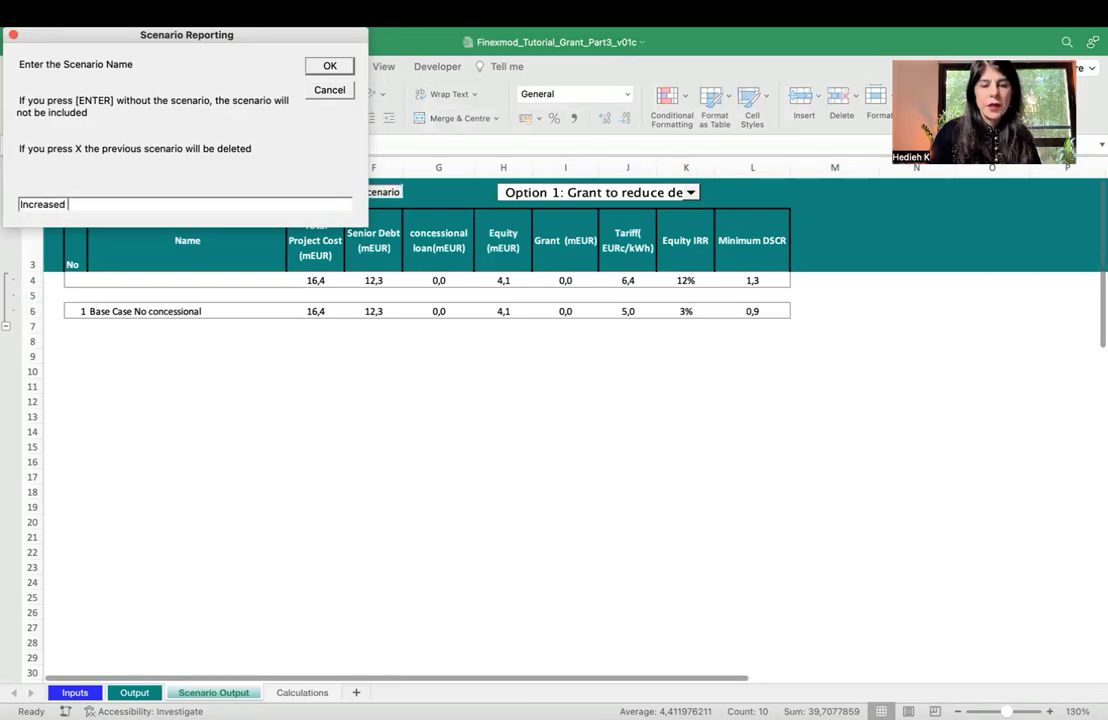
text(Tariff)
key(Return)
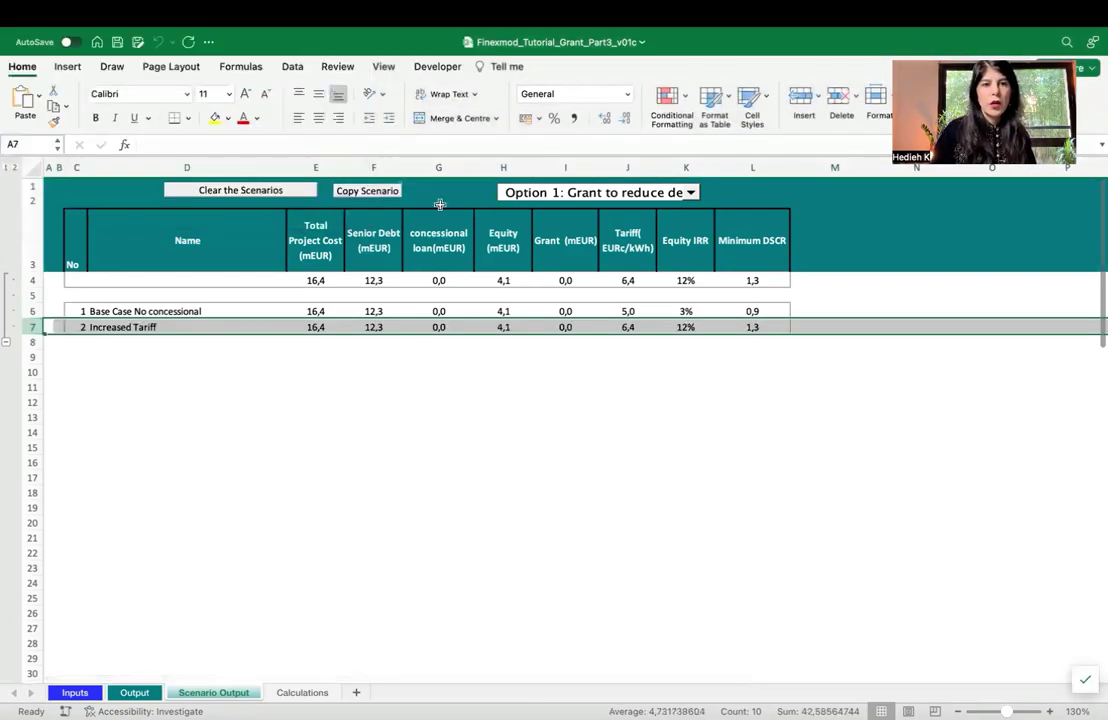
click(370, 423)
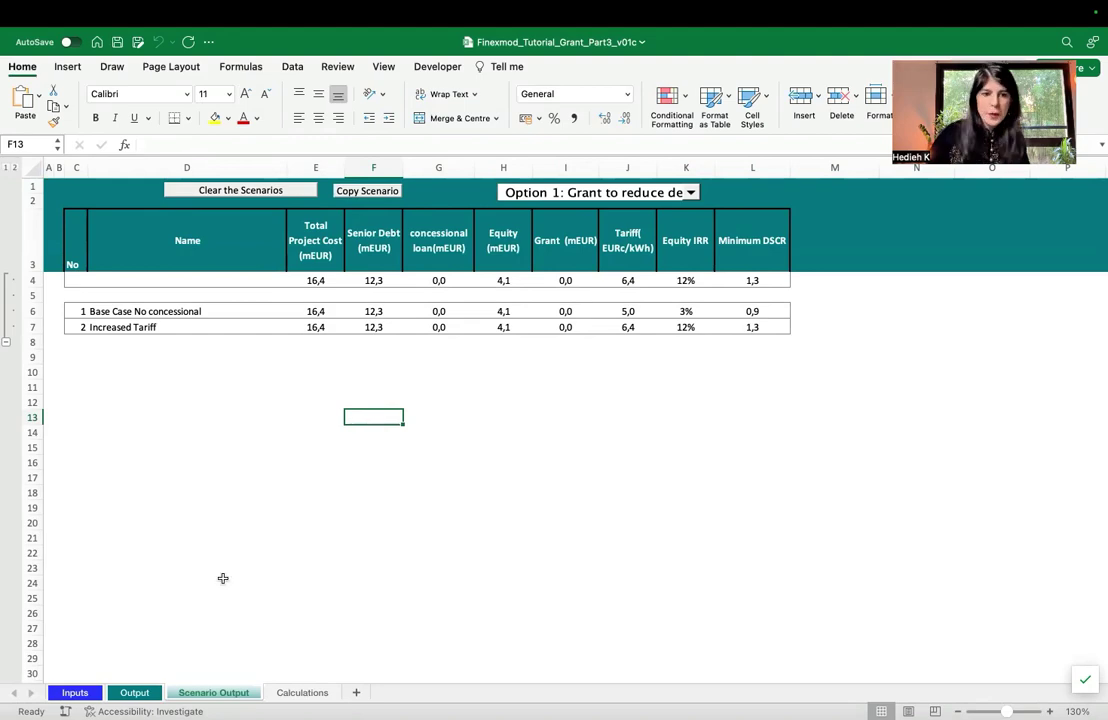
Set the maximum grant available amount on the Output sheet to 1.
click(134, 692)
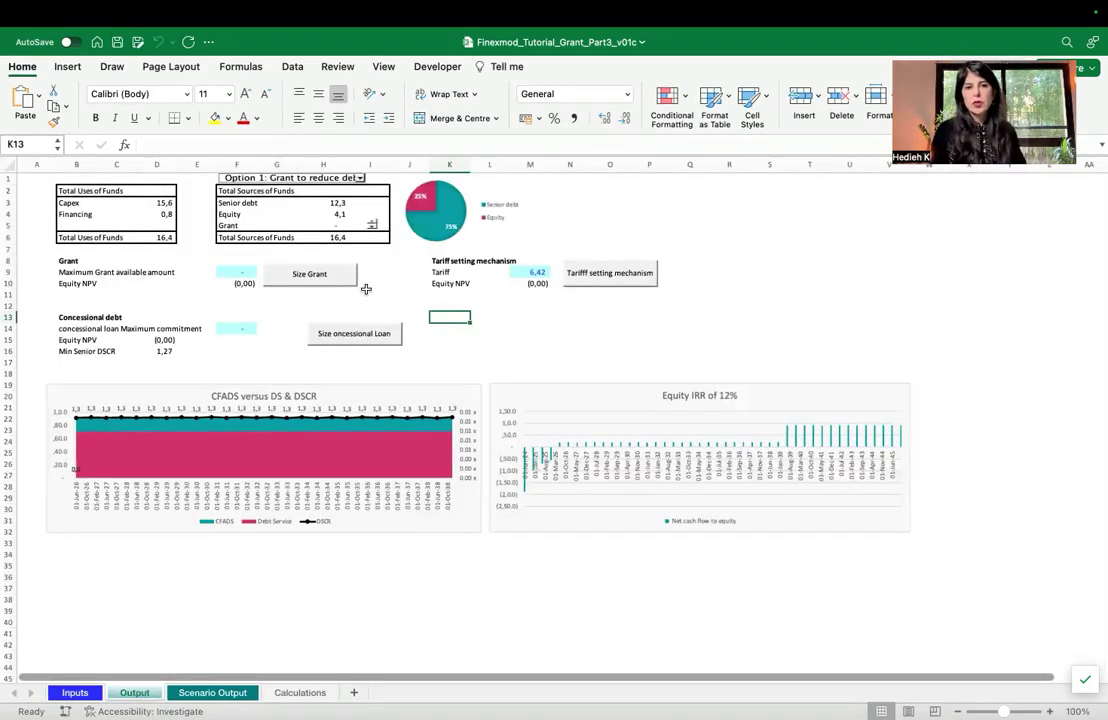
click(238, 272)
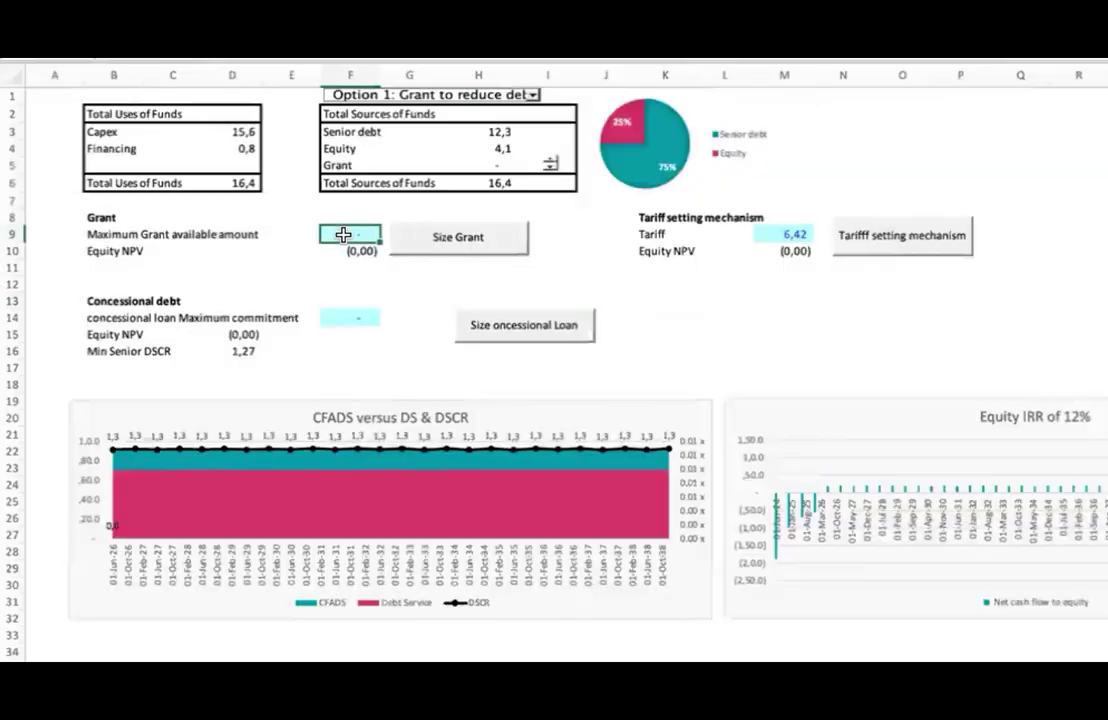
text(1)
key(Return)
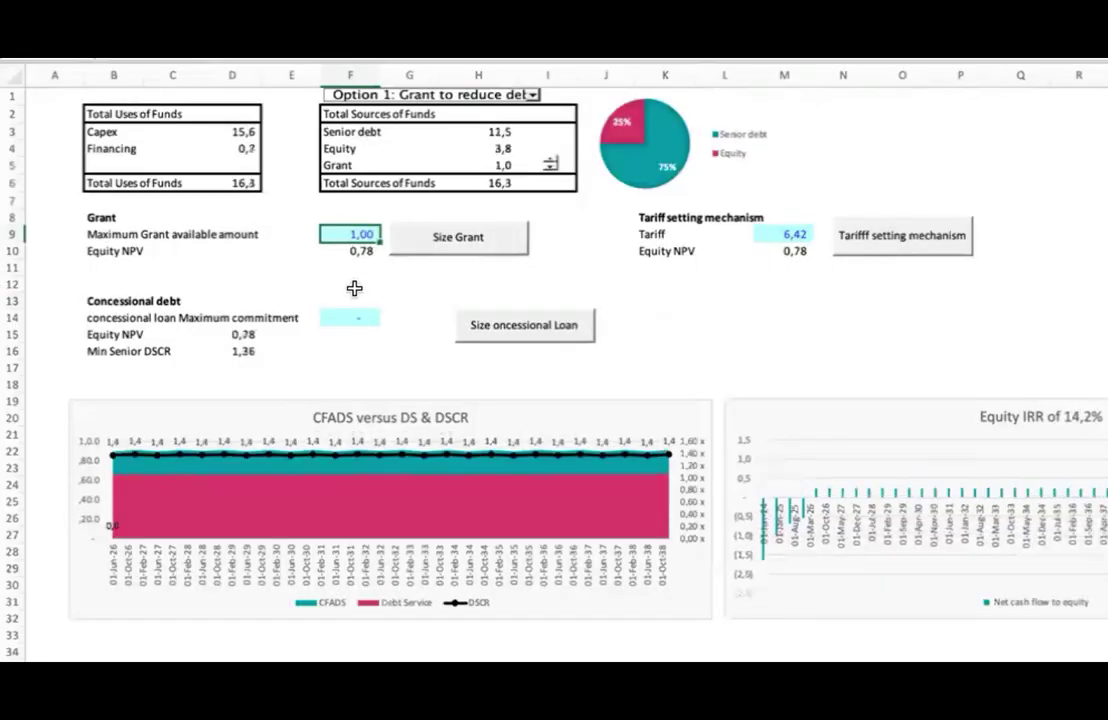
click(354, 288)
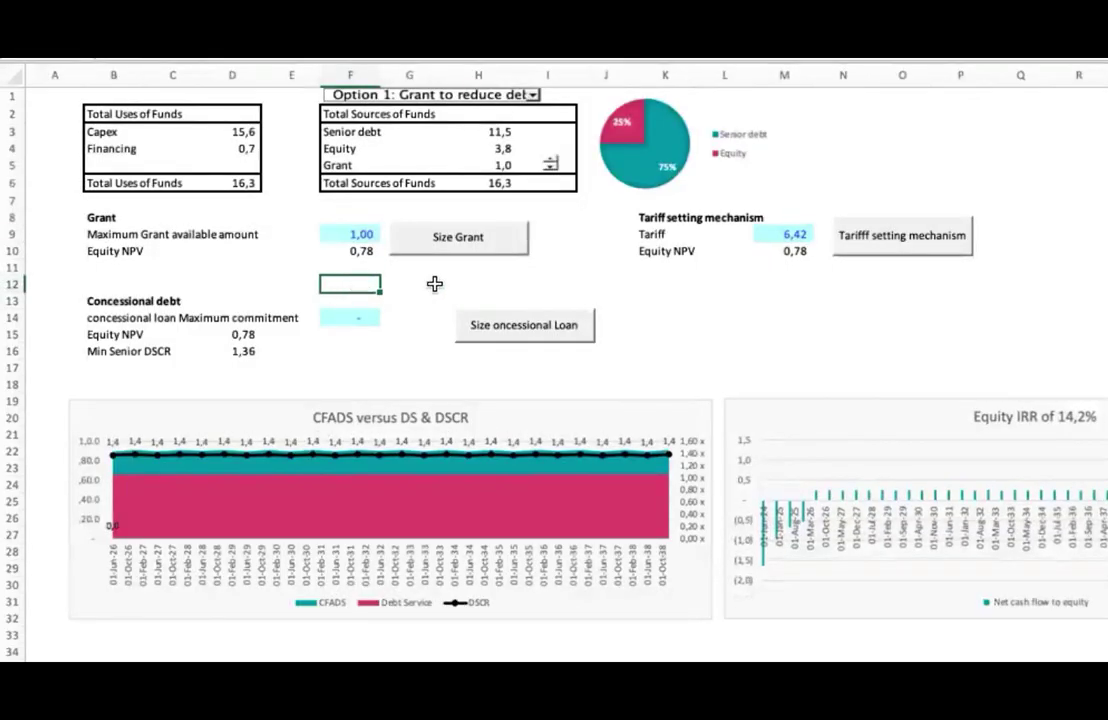
Set the tariff to 5 and run the Size Grant goal seek for the maximum grant available amount.
click(771, 236)
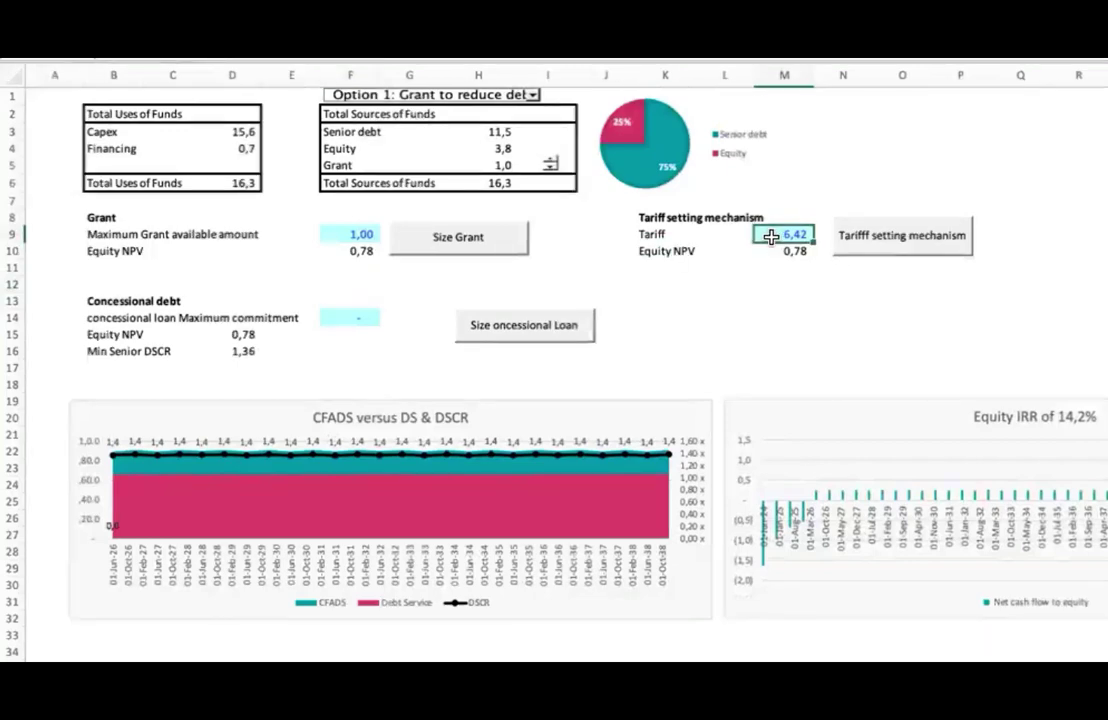
text(5)
key(Return)
click(789, 300)
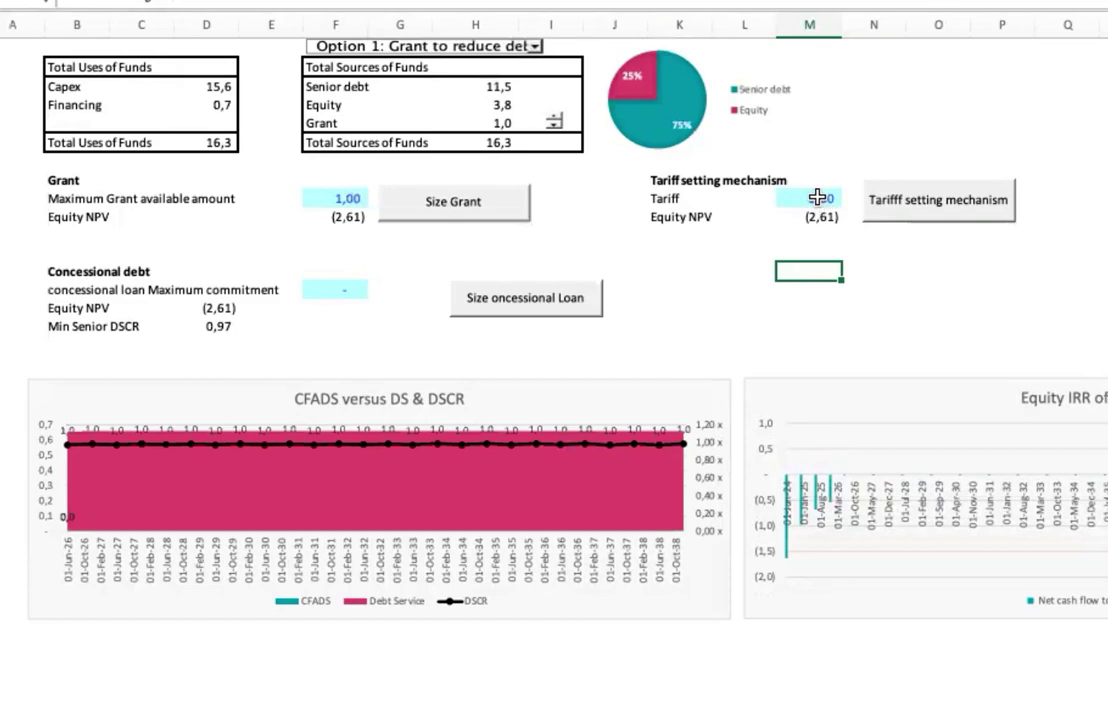
click(534, 271)
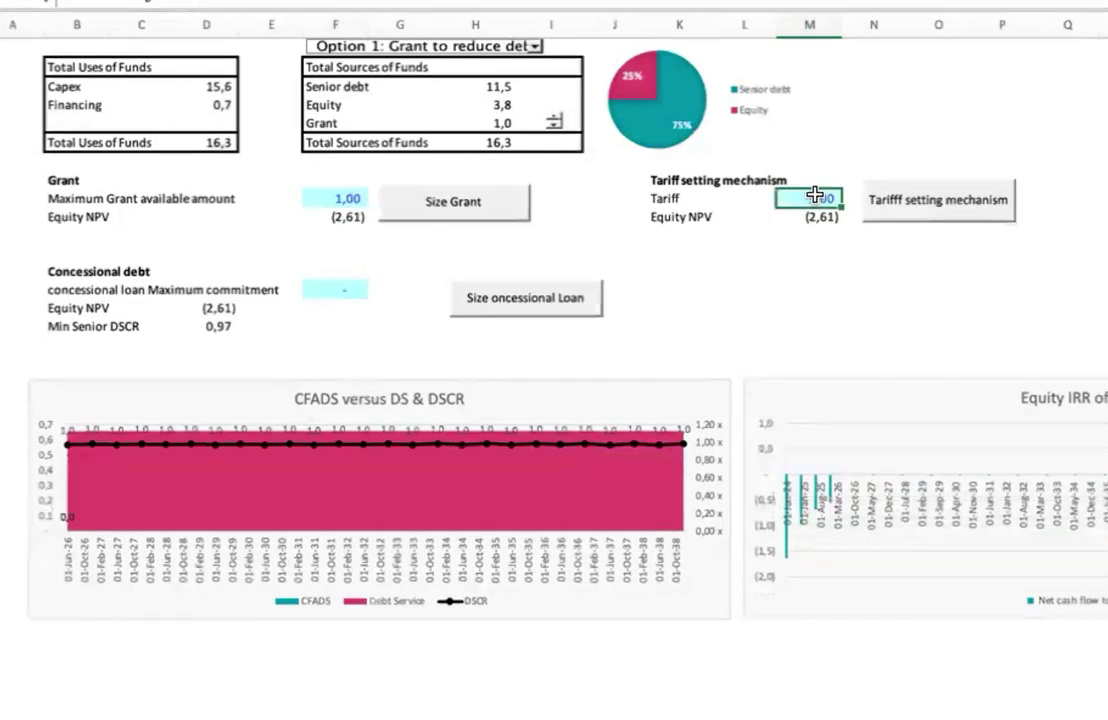
click(485, 219)
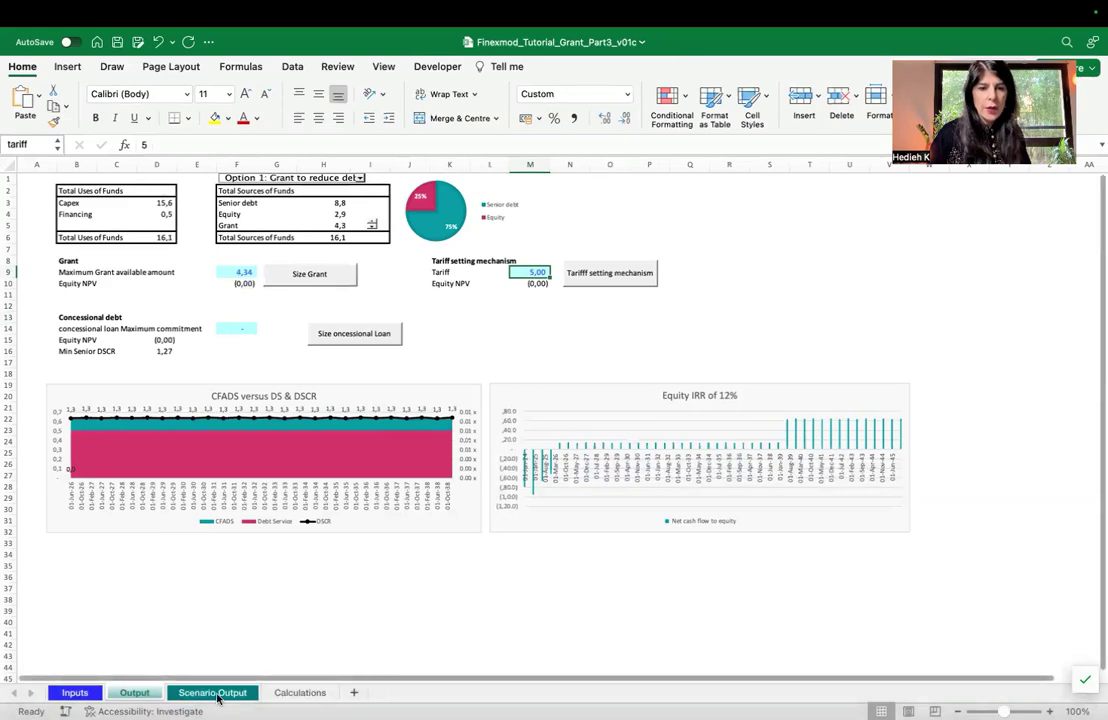
Copy the current results on the Scenario Output sheet as a scenario named "Grant Sizing".
click(213, 692)
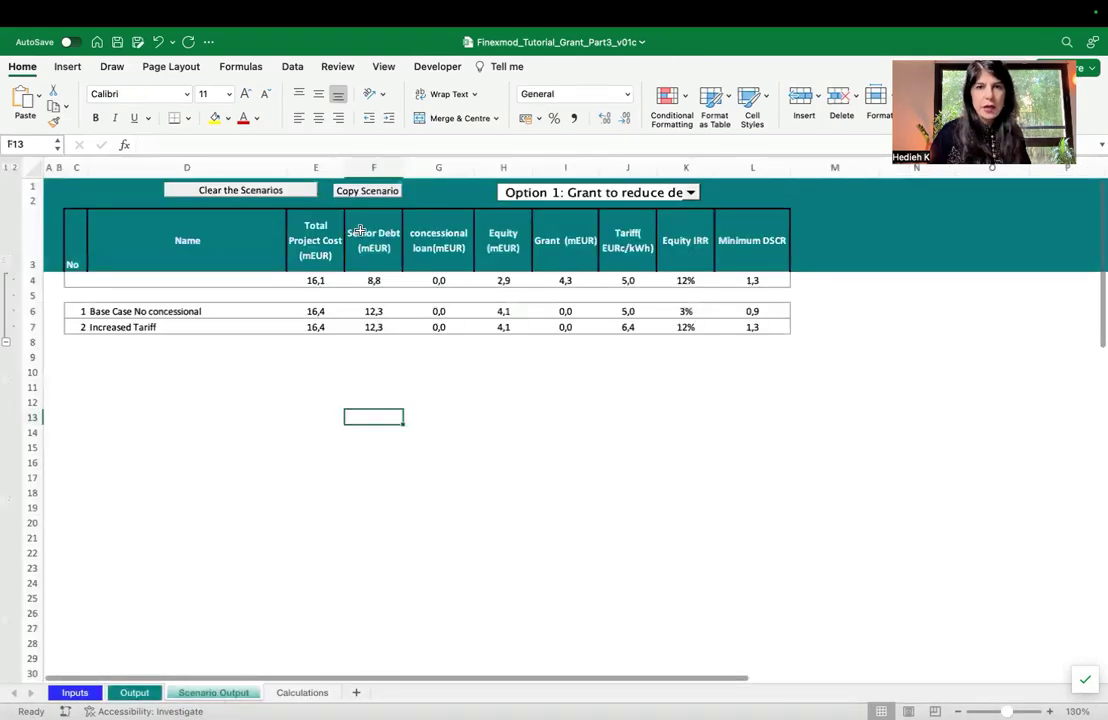
click(360, 191)
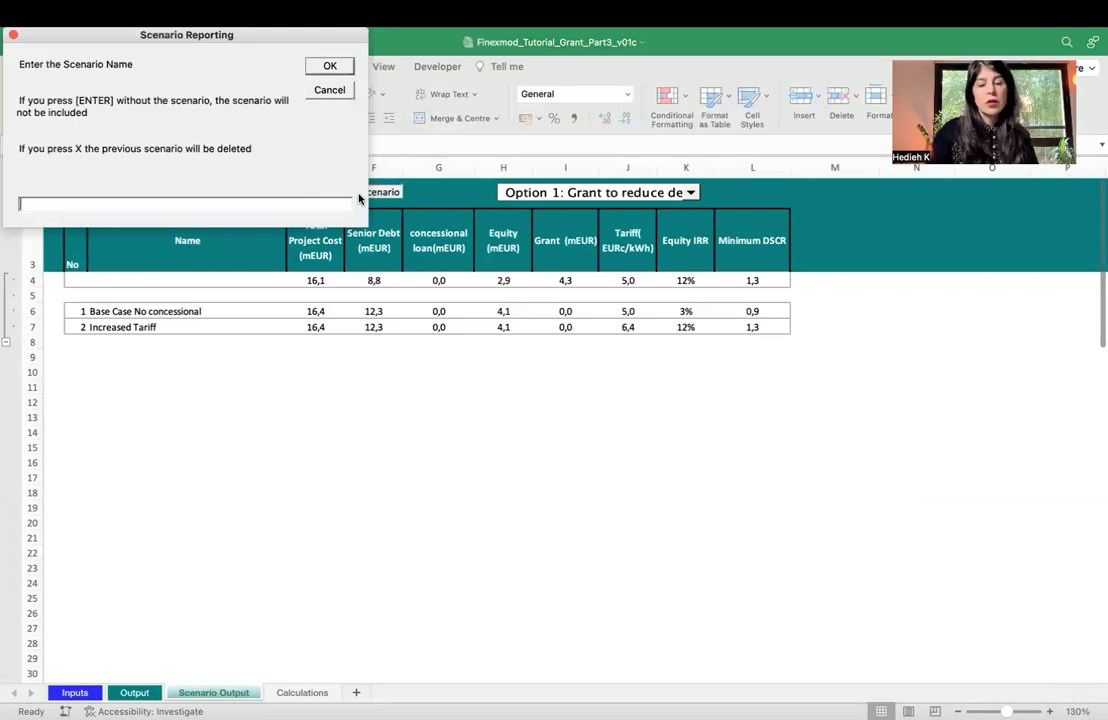
text(S)
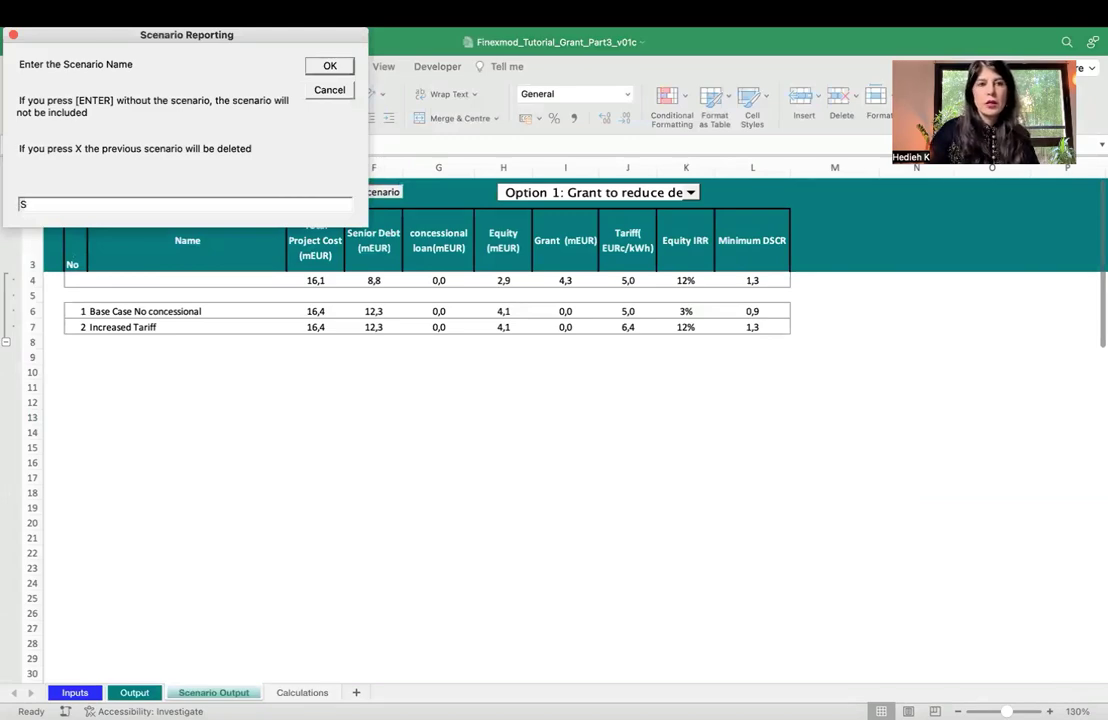
key(BackSpace)
text(Gran)
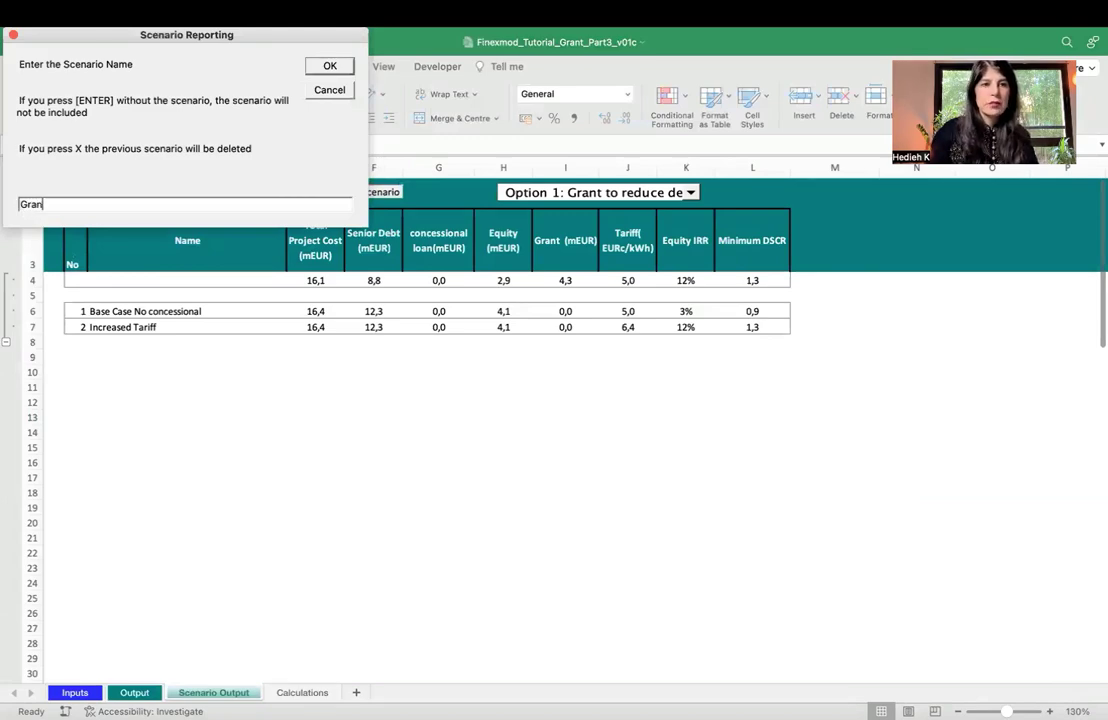
text(t )
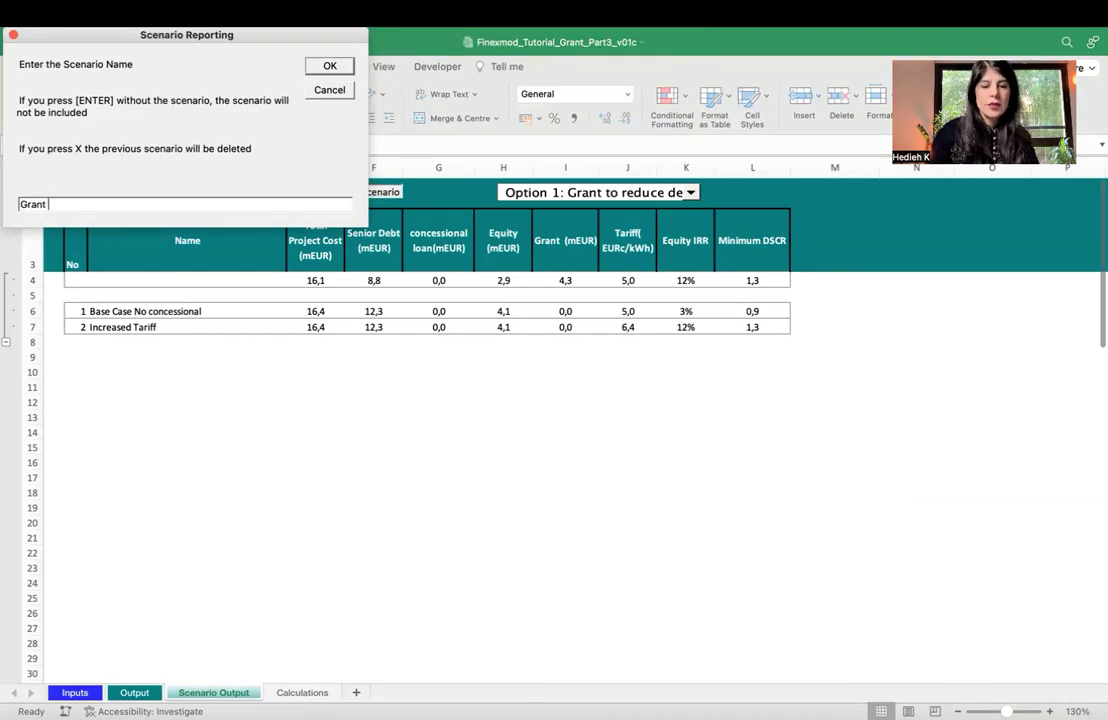
text(Sizing)
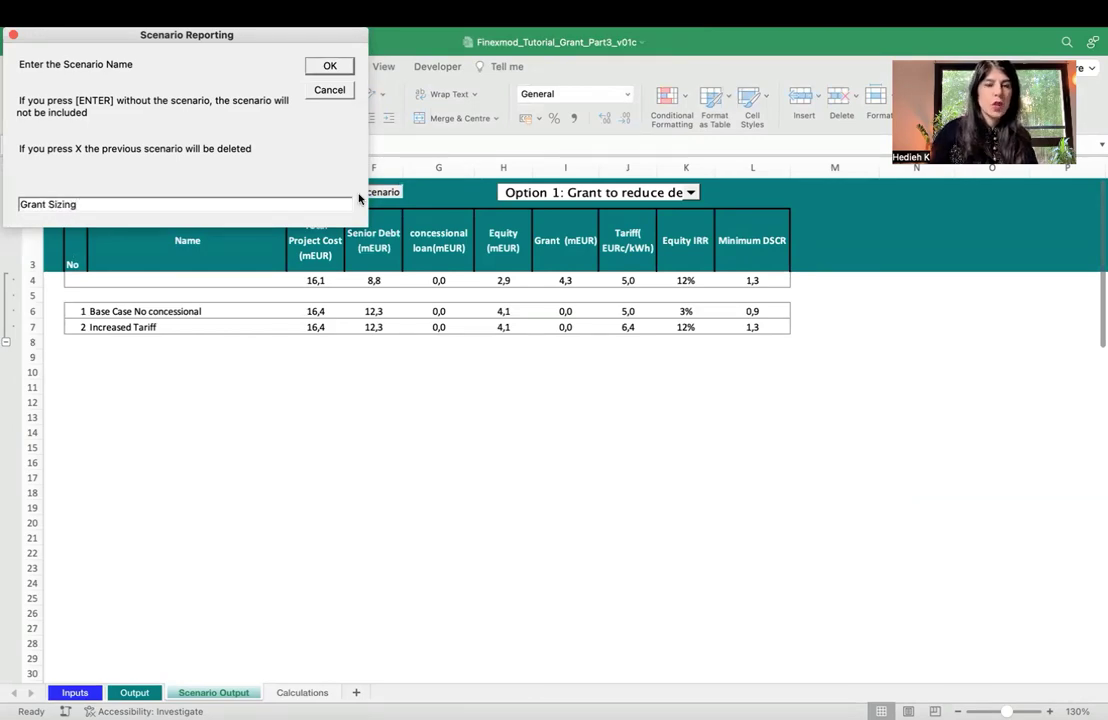
key(Return)
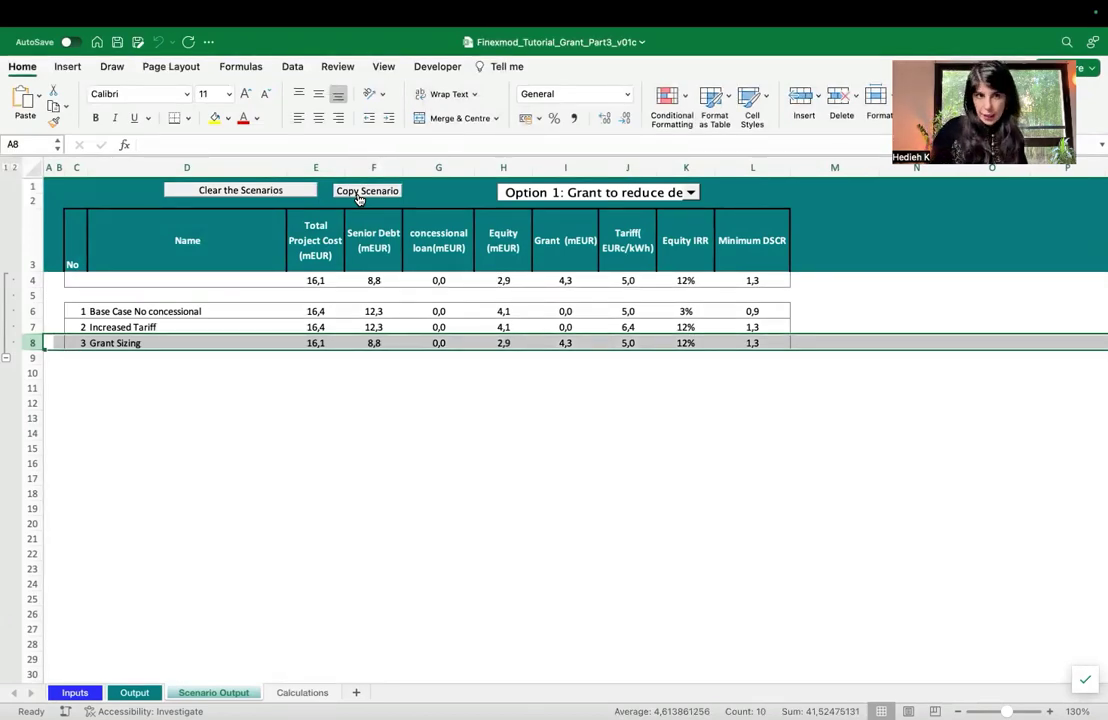
Switch the grant selection to Option 2: Grant to reduce equity and set the maximum grant available amount on the Output sheet to 0.
click(506, 403)
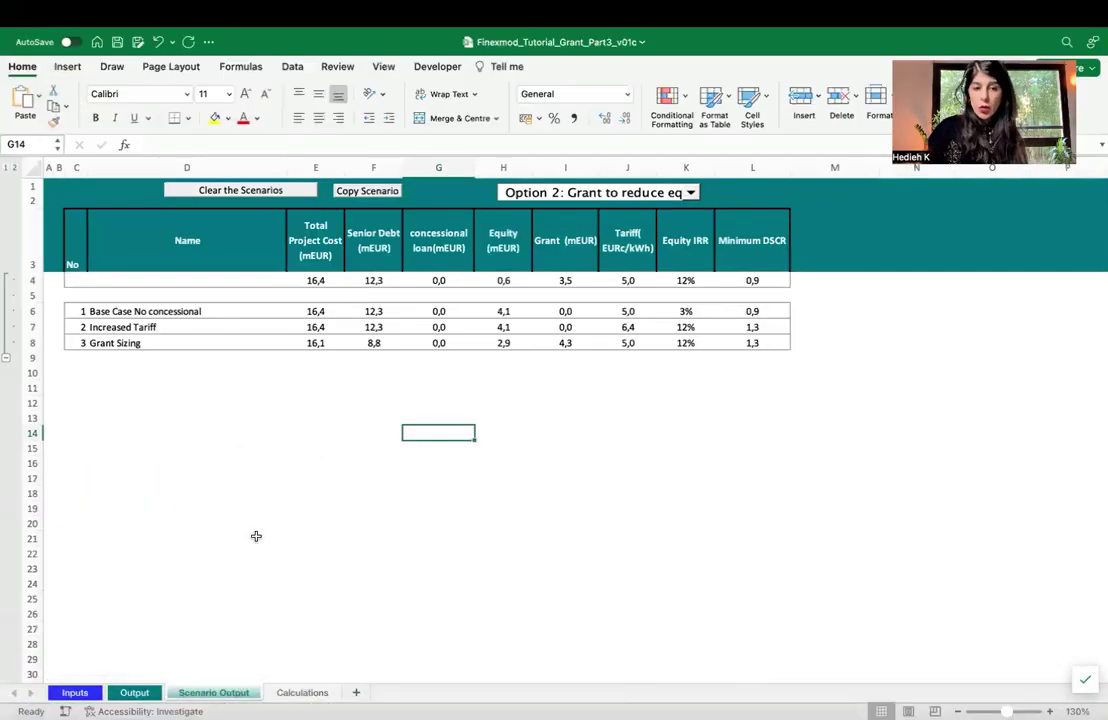
click(138, 692)
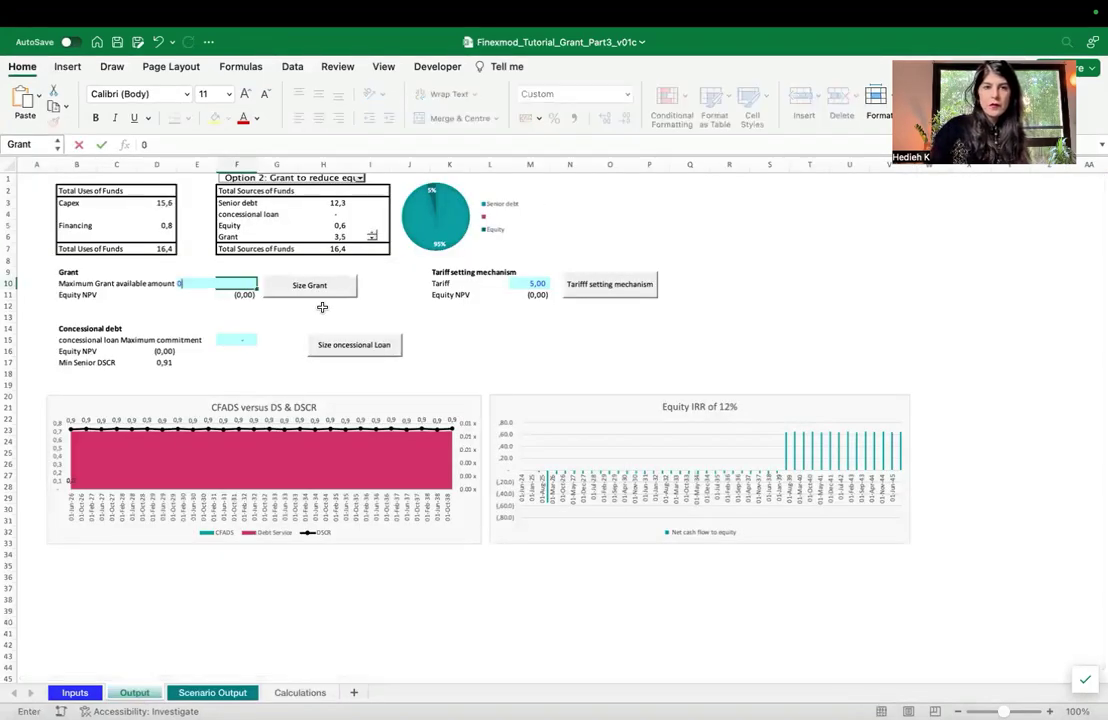
click(253, 338)
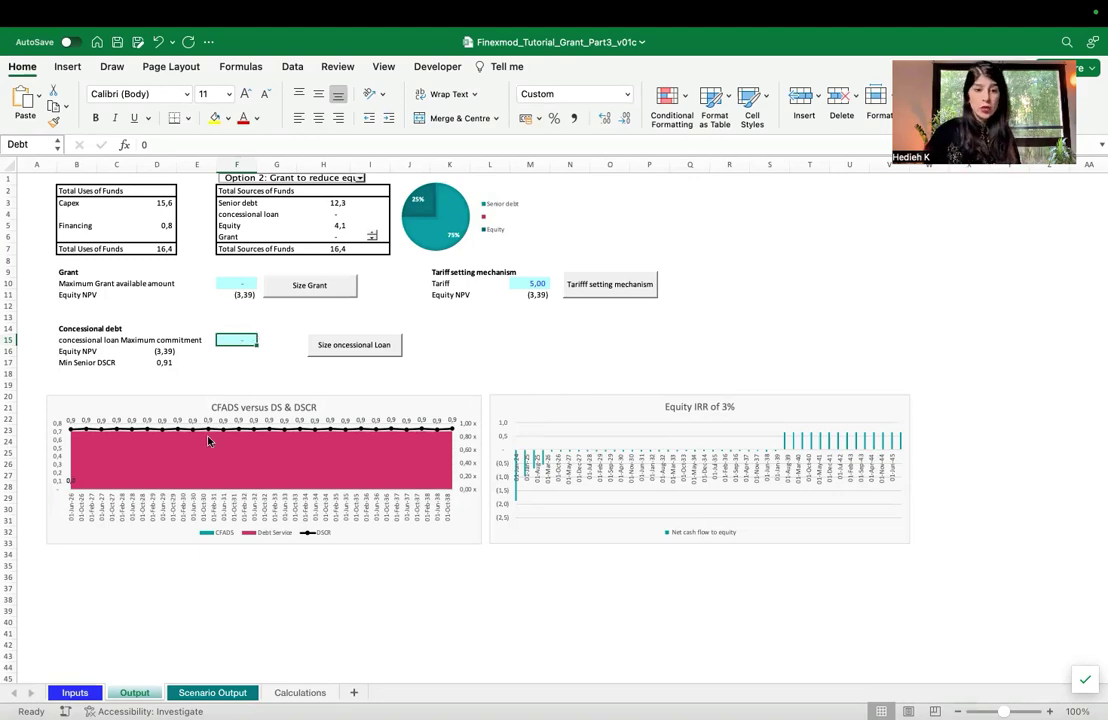
Review the concessional debt terms on the Inputs sheet, including maturity, grace period and all-in interest rate.
click(75, 693)
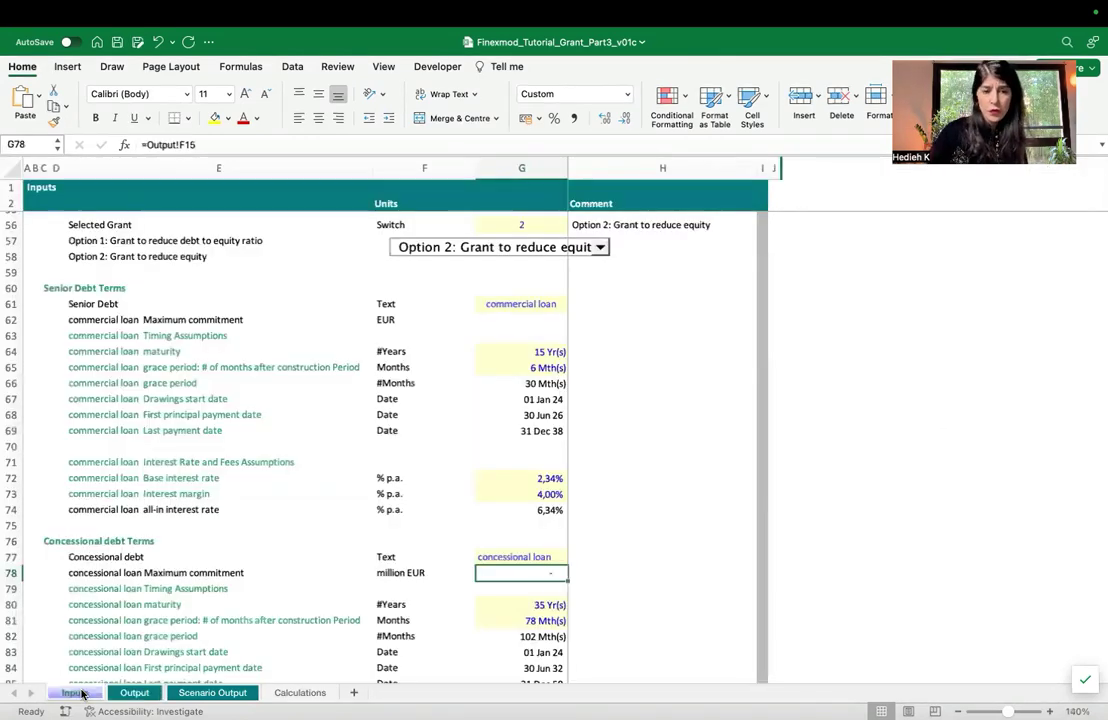
scroll(266, 543, down, 5)
scroll(266, 543, down, 1)
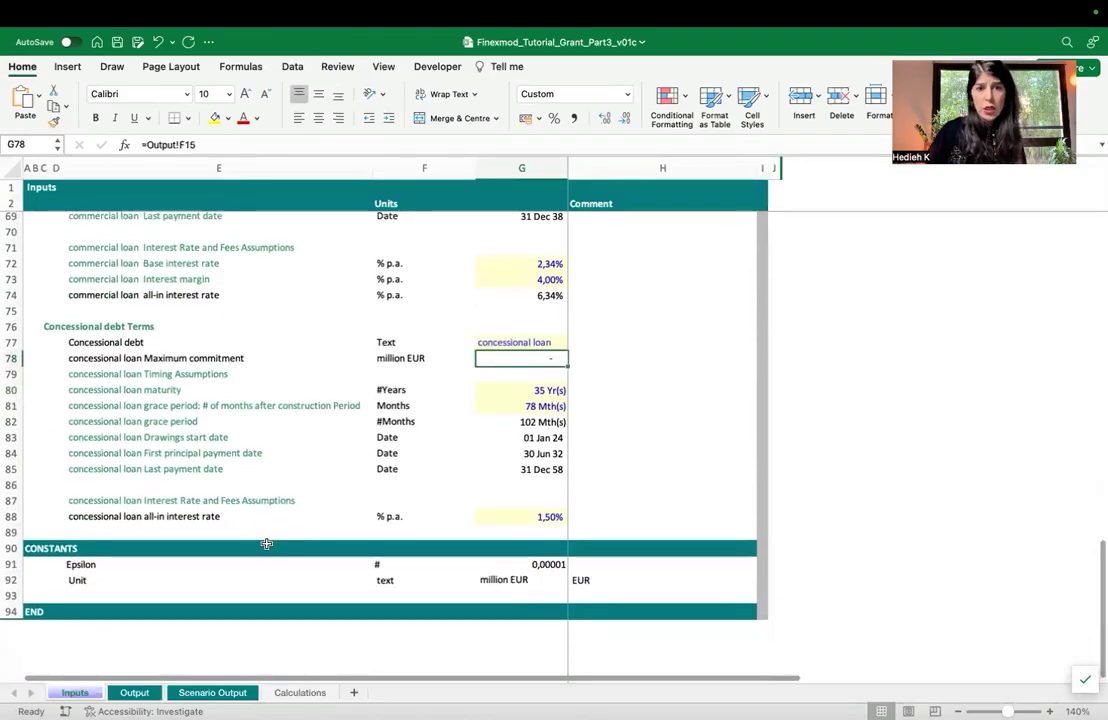
scroll(264, 542, up, 2)
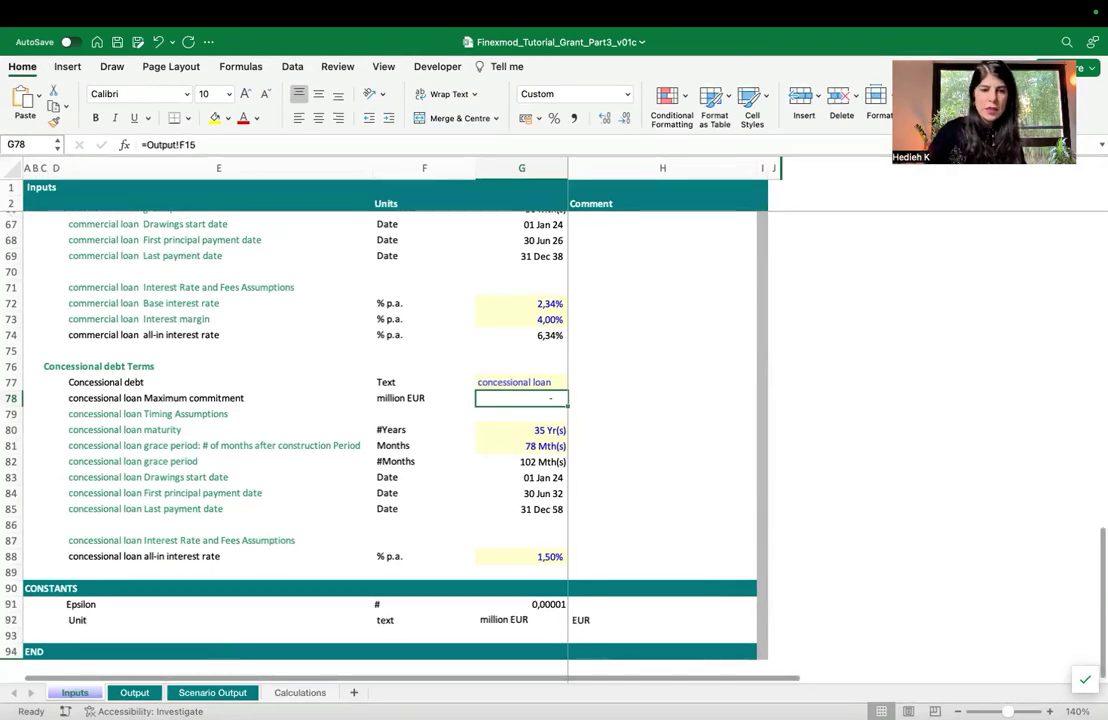
click(515, 560)
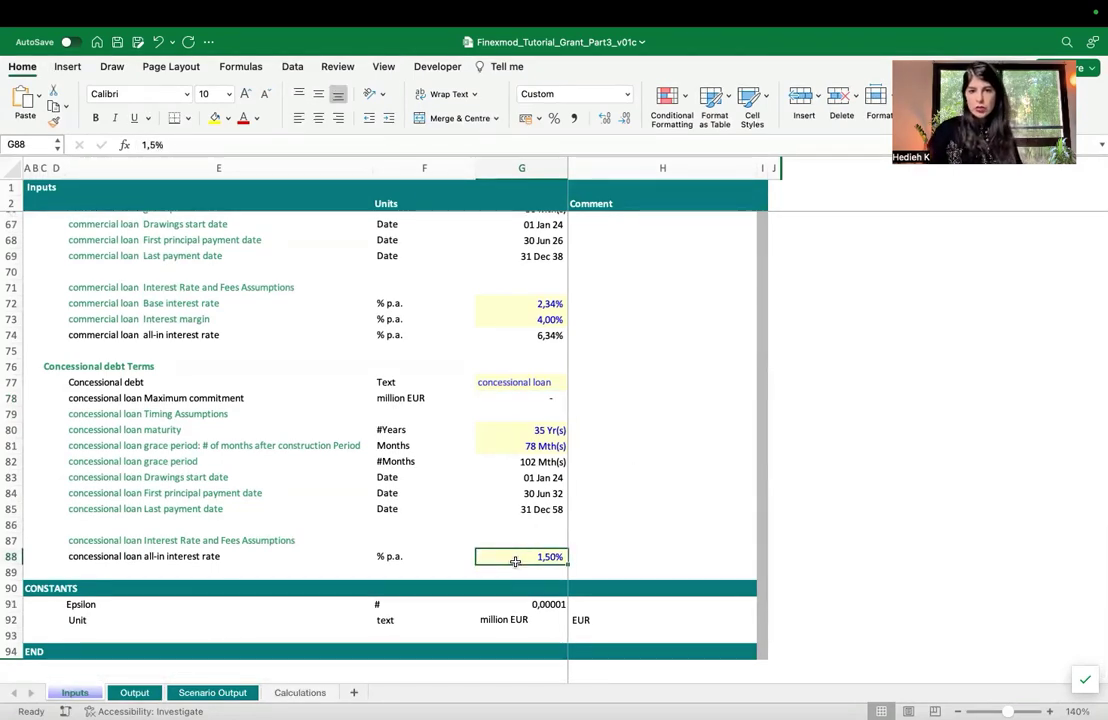
Run the concessional loan sizing goal seek on the Output sheet for the maximum commitment.
click(200, 693)
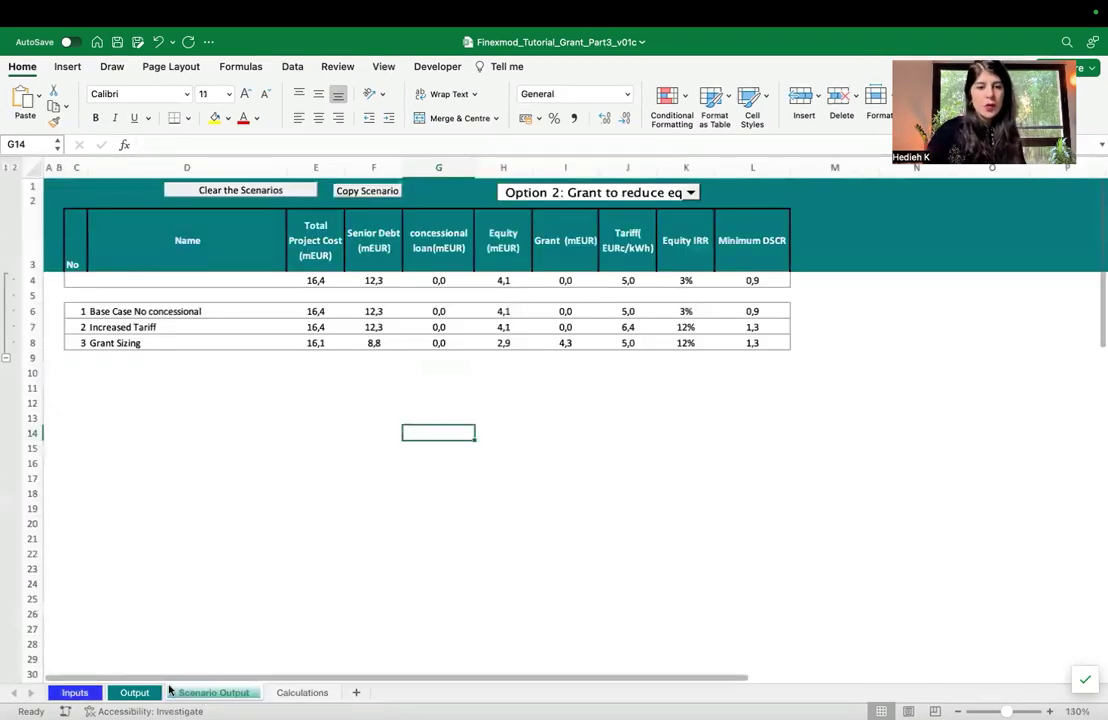
click(134, 692)
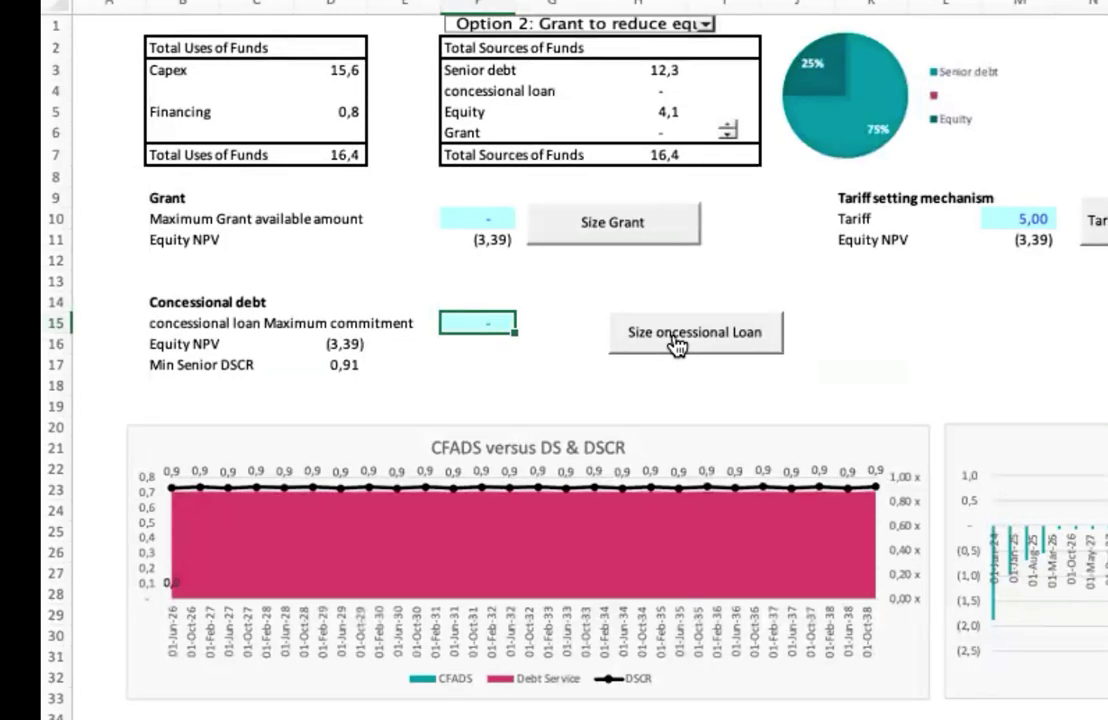
click(675, 343)
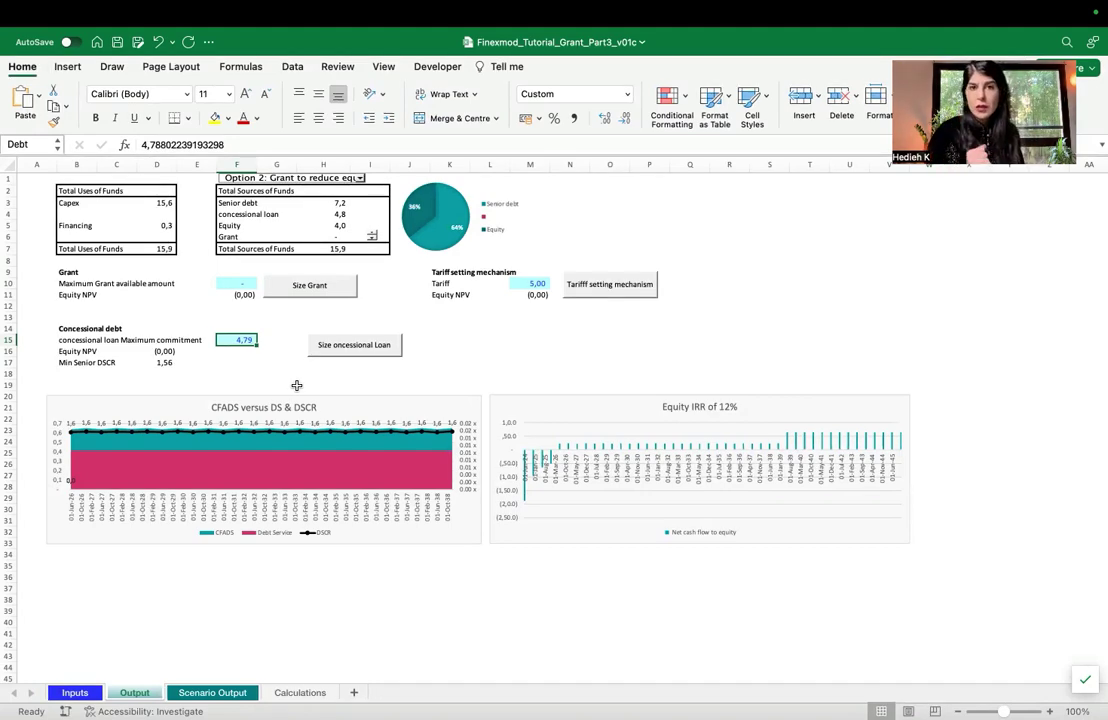
Record the sized loan results on the Scenario Output sheet as a scenario named "Concessional Loan".
click(210, 692)
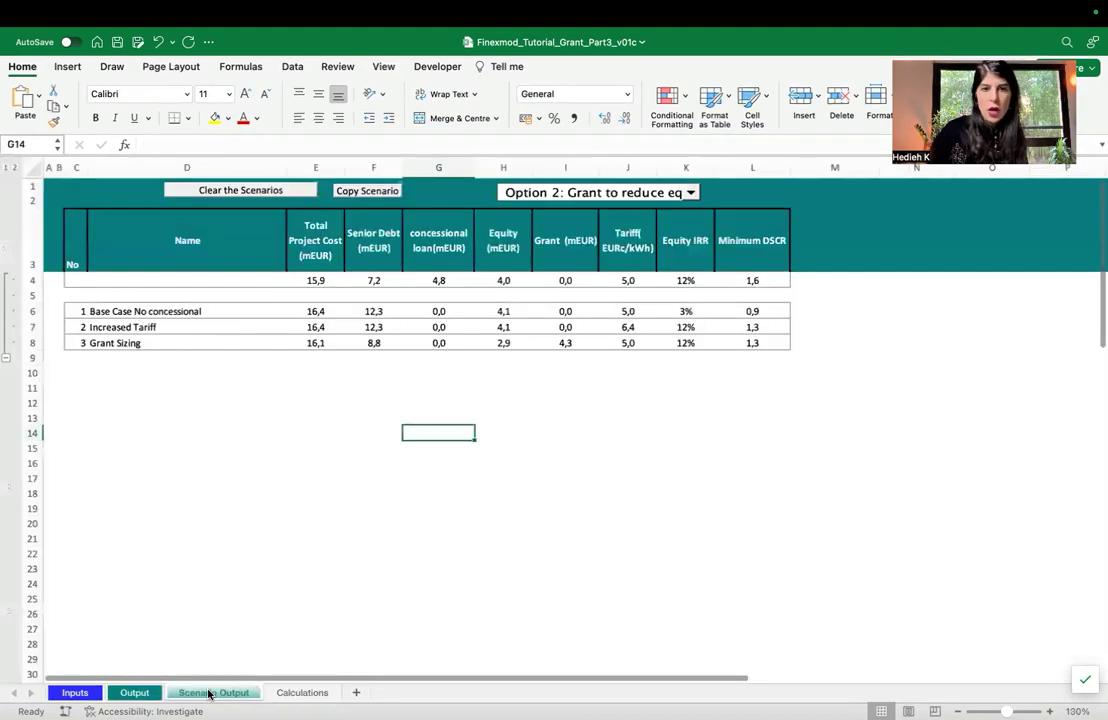
click(367, 191)
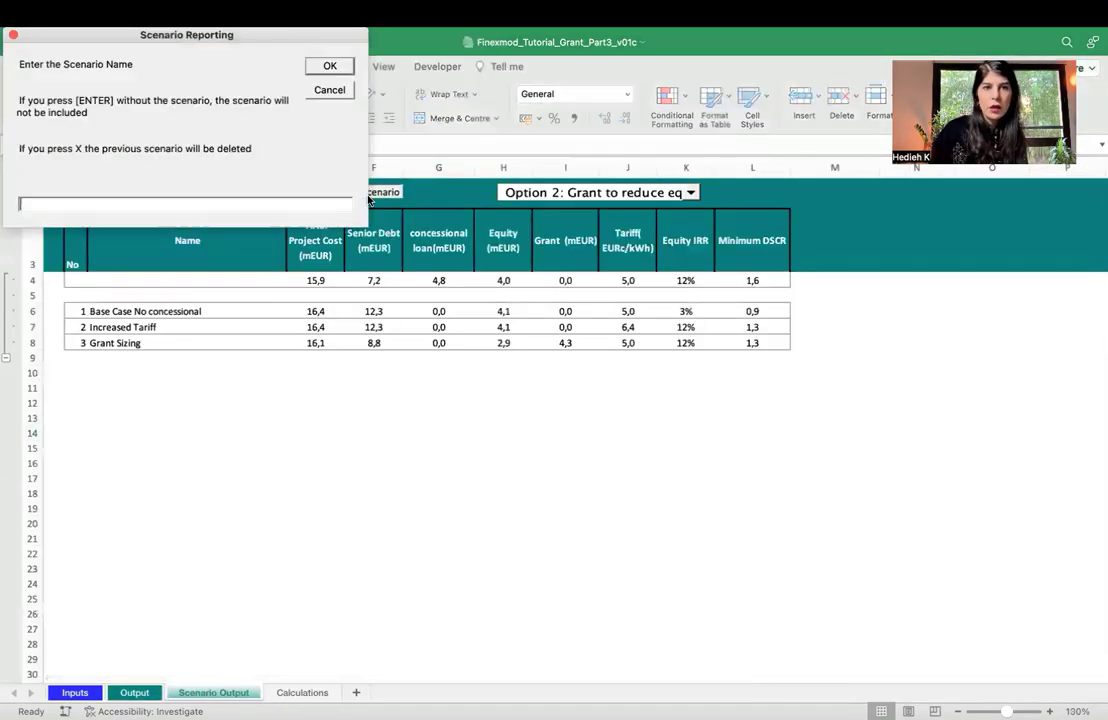
text(Co)
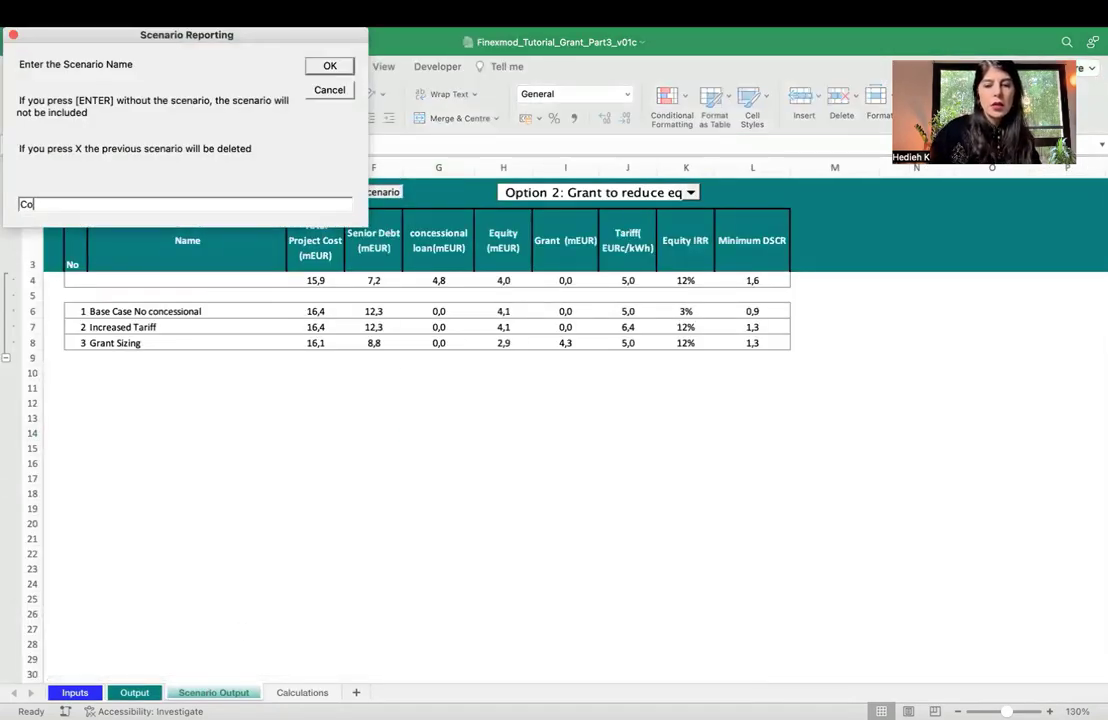
text(ncessional Li)
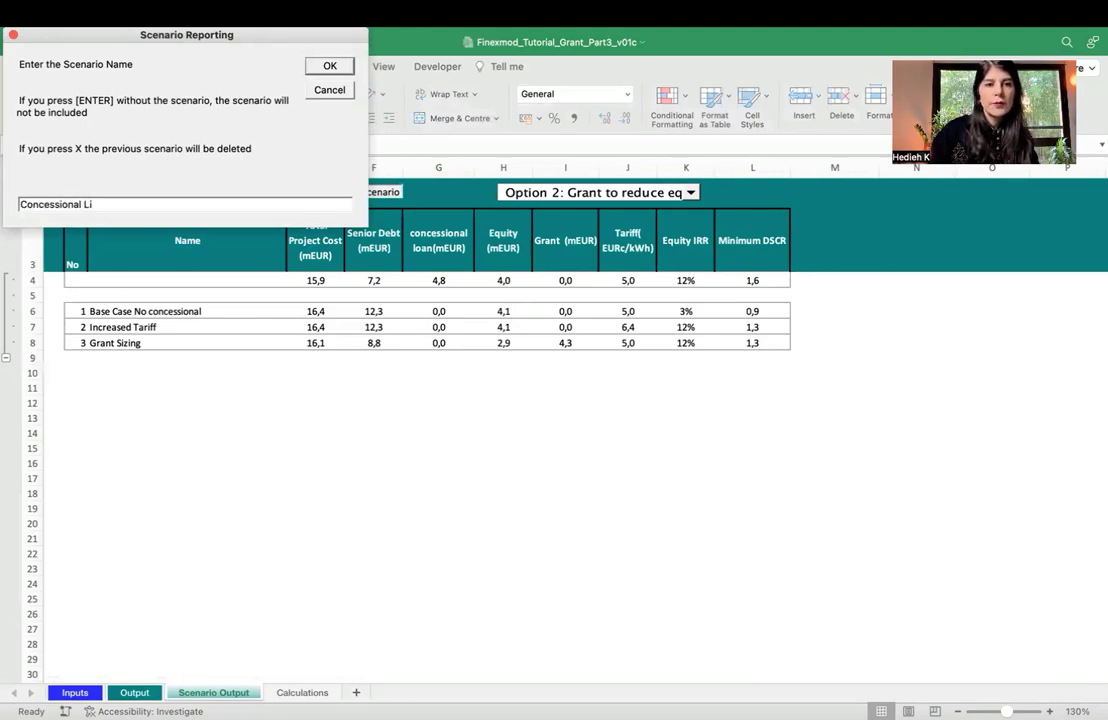
key(BackSpace)
text(oan)
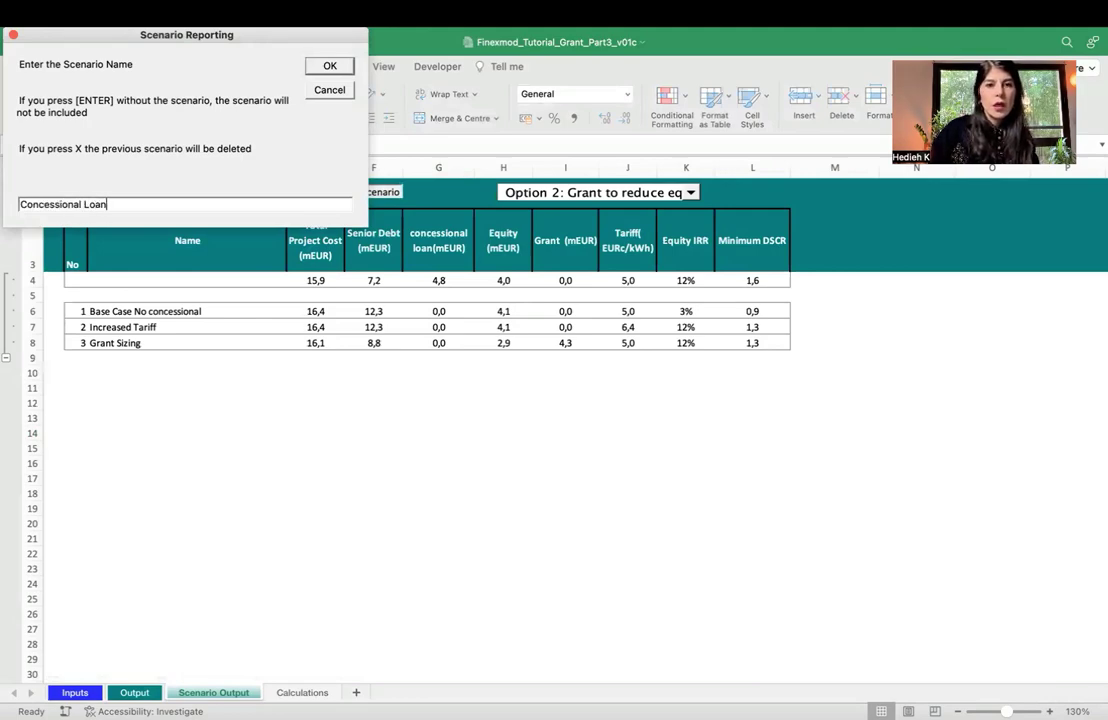
key(Return)
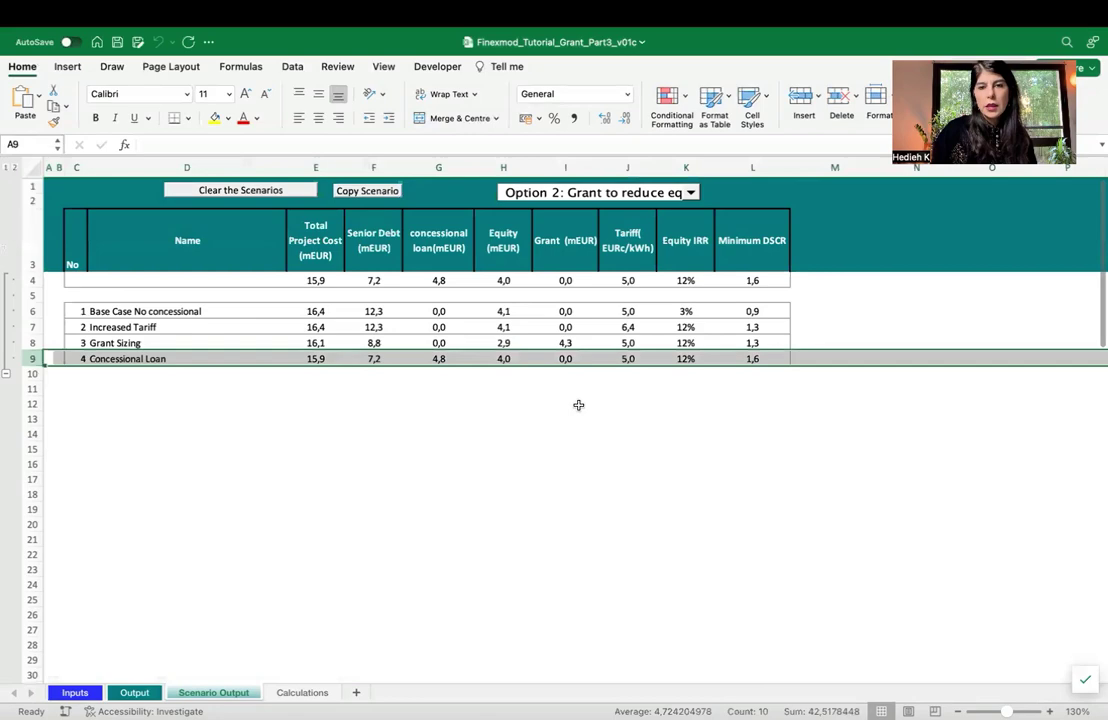
Examine the Concessional Loan scenario's total project cost, senior debt, concessional loan, equity and grant amounts.
click(322, 358)
click(374, 359)
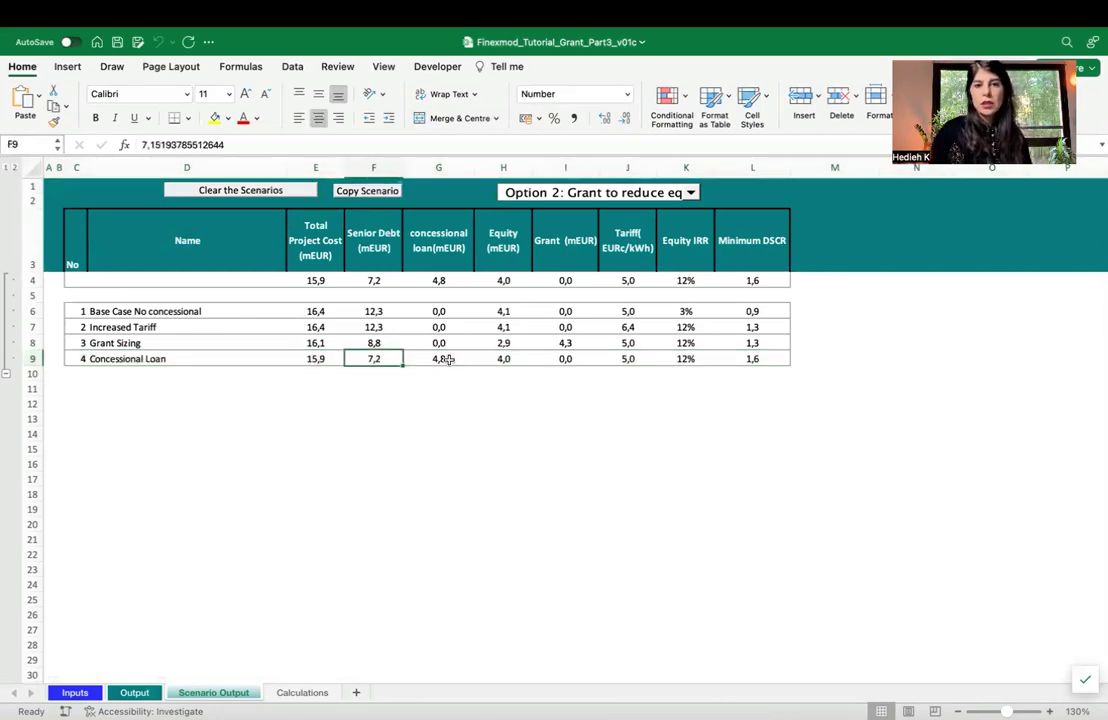
click(440, 358)
click(500, 358)
click(569, 358)
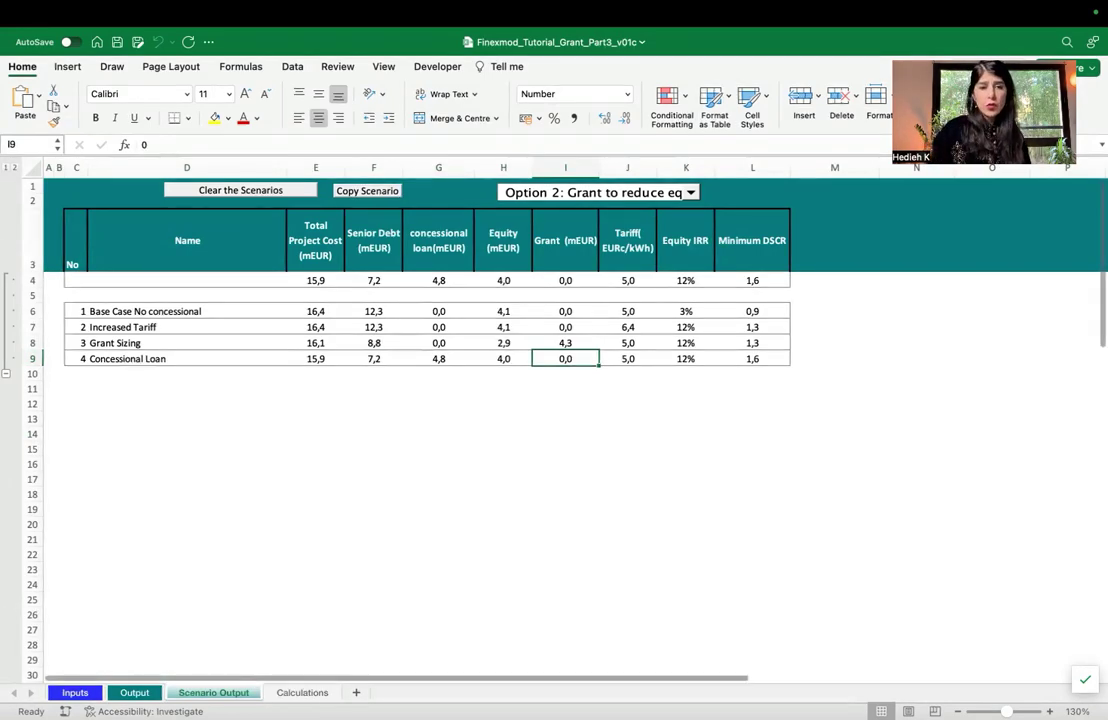
Set the maximum grant available amount on the Output sheet to 1 and rerun the concessional loan sizing.
click(140, 693)
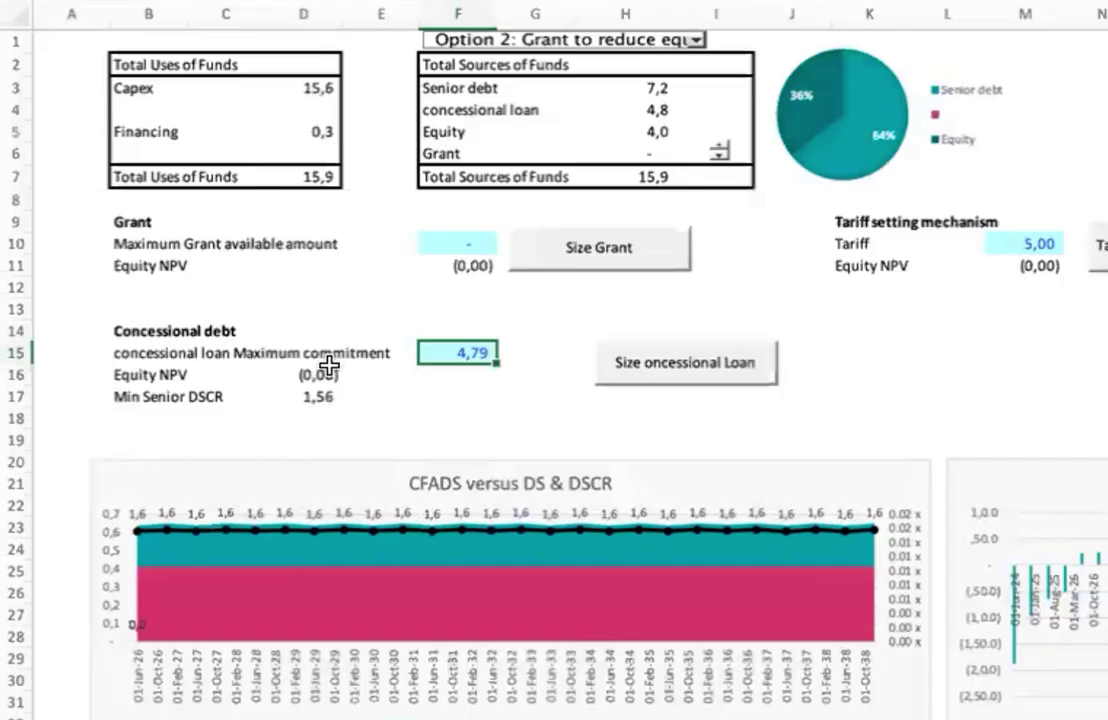
click(460, 240)
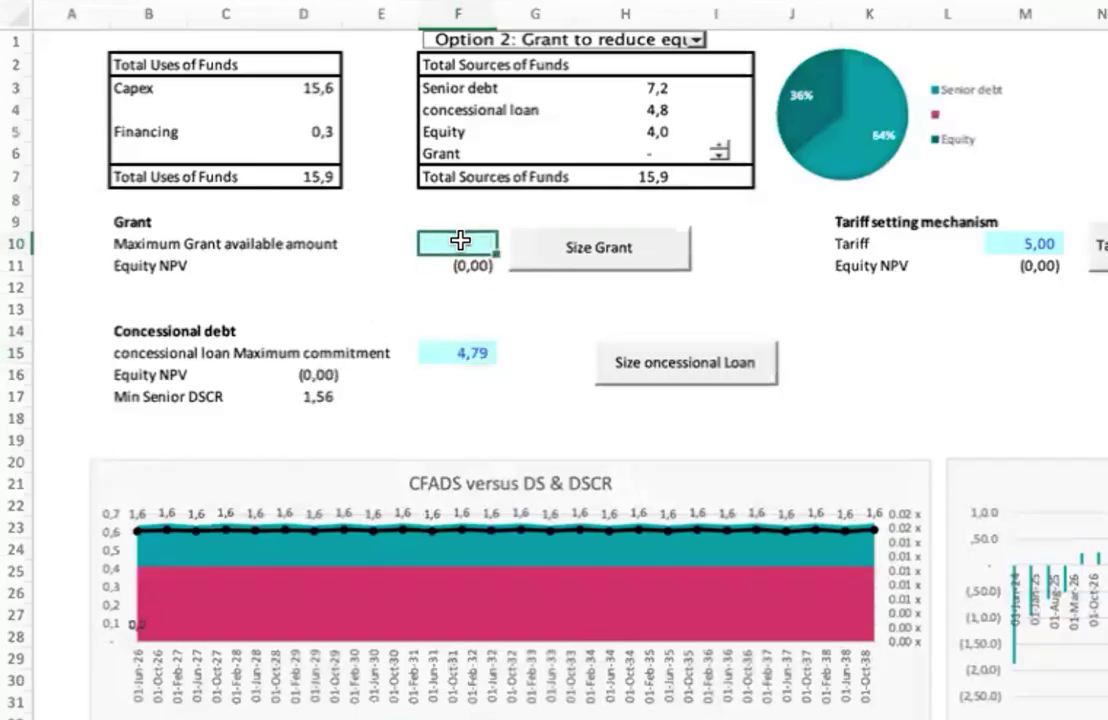
text(1)
key(Return)
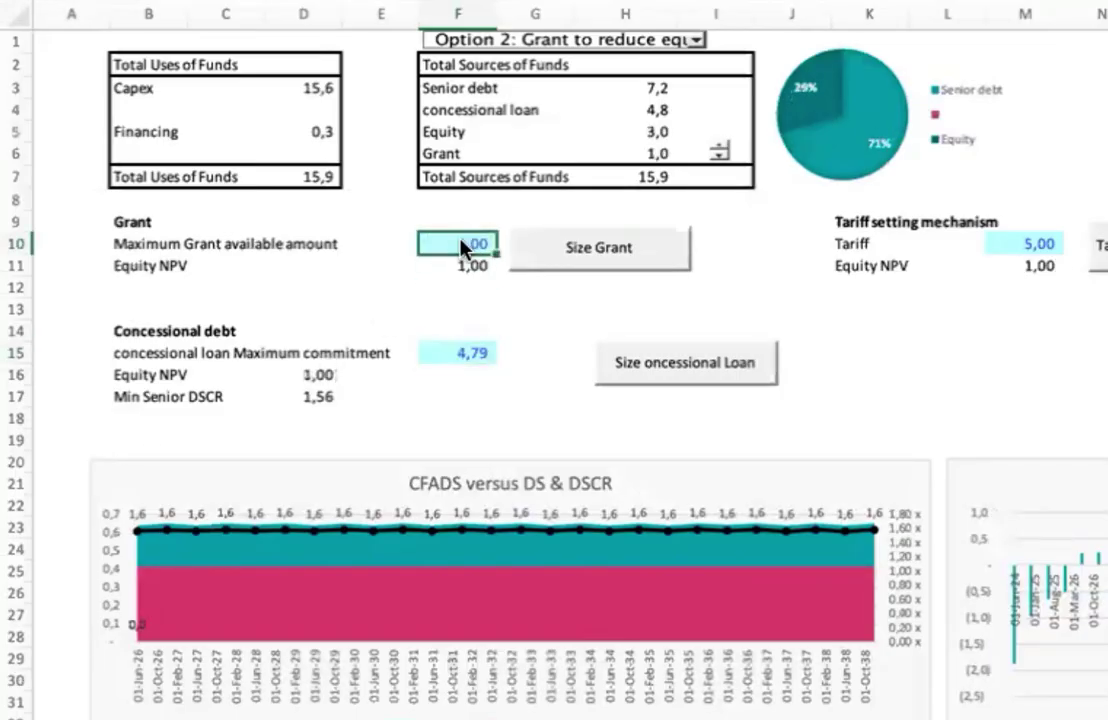
click(663, 378)
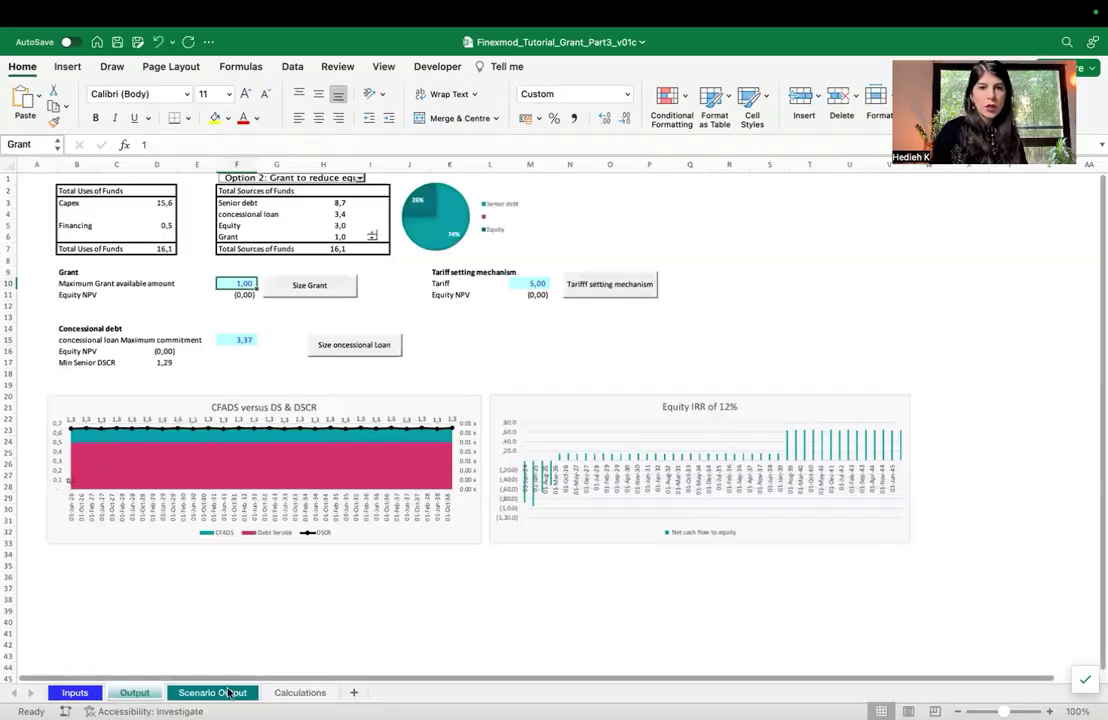
Copy the combined grant and loan results to Scenario Output as a scenario named "Mixed Scenario".
click(228, 692)
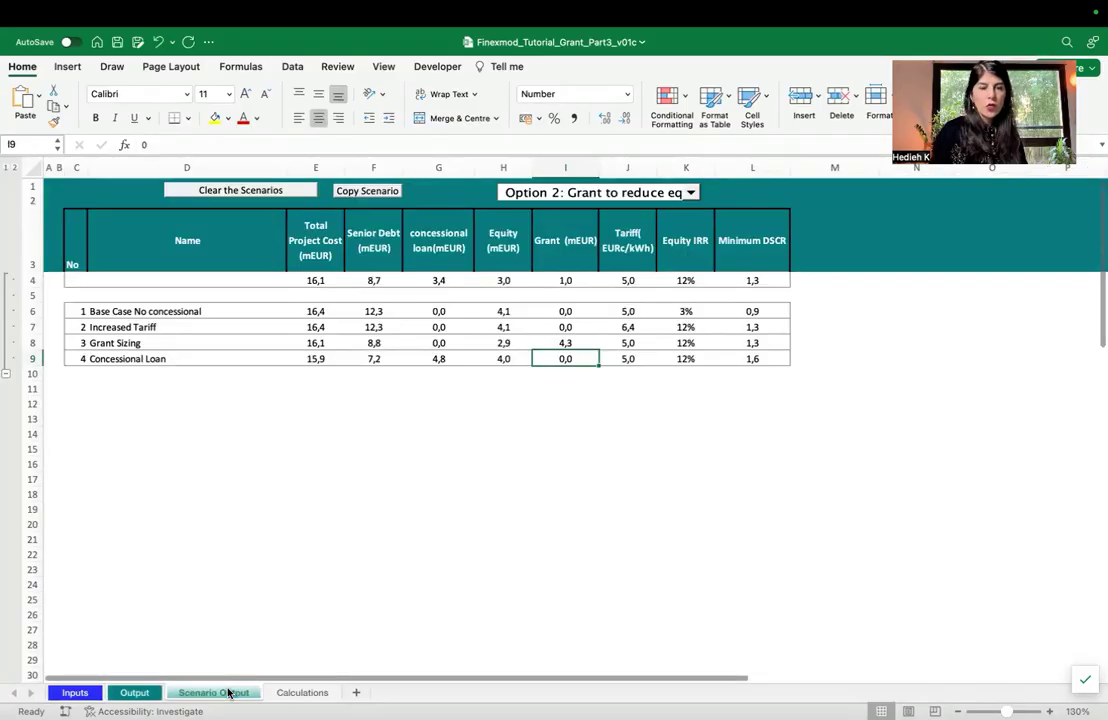
click(366, 190)
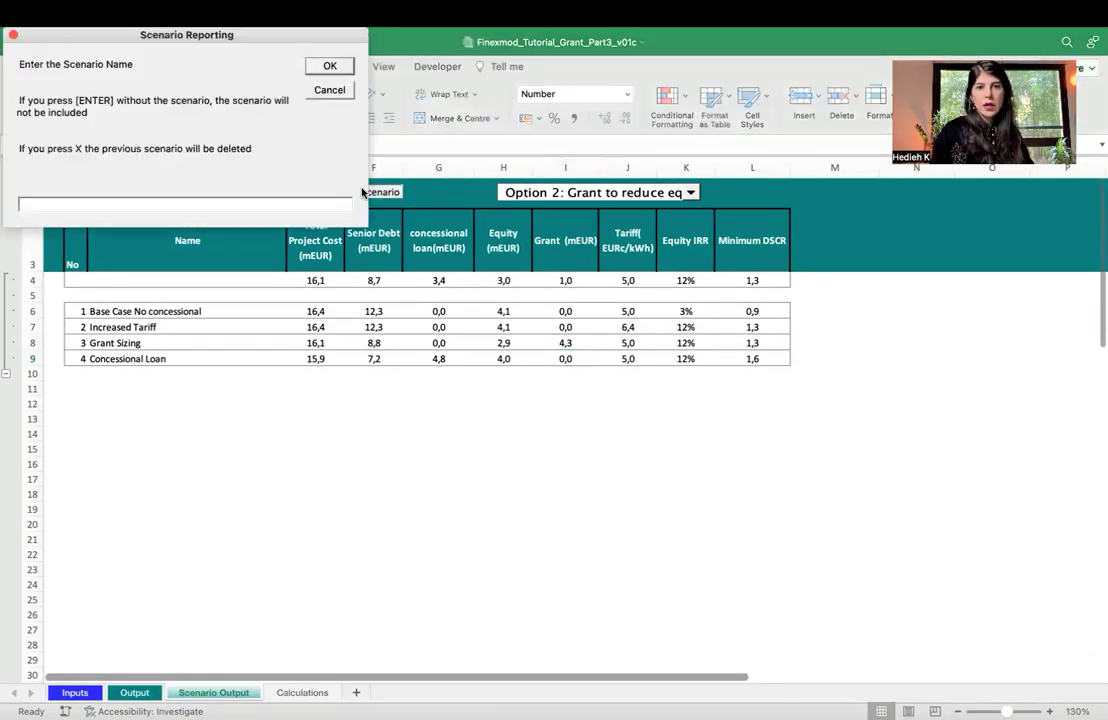
text(Mixe)
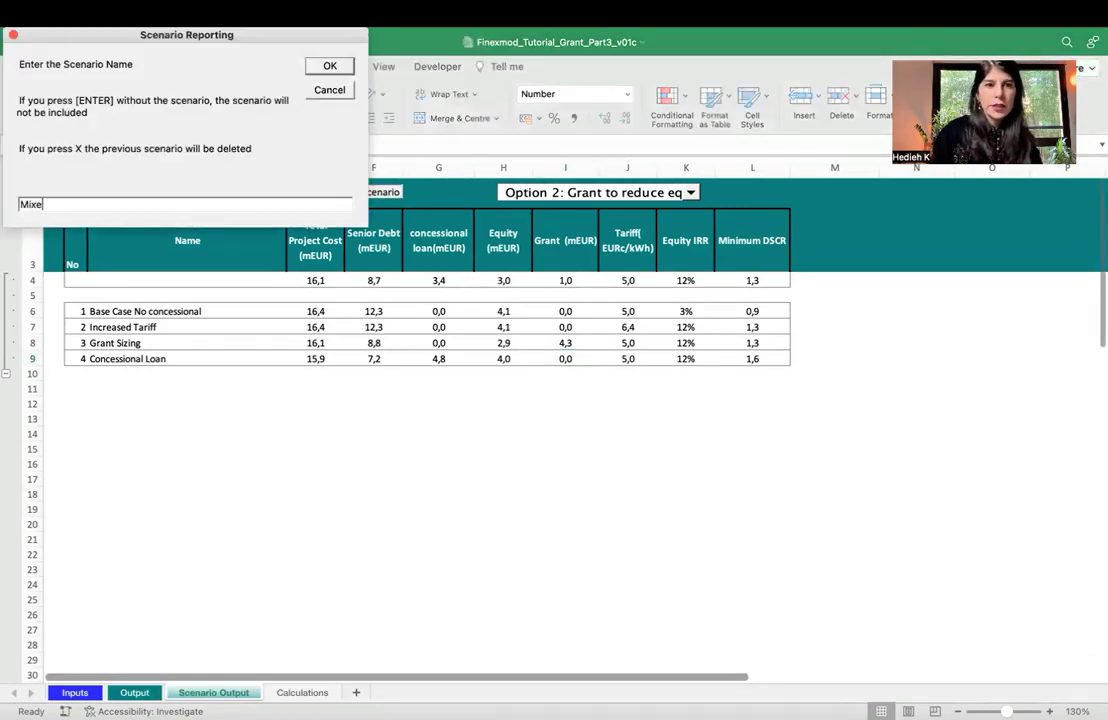
text(d Scenar)
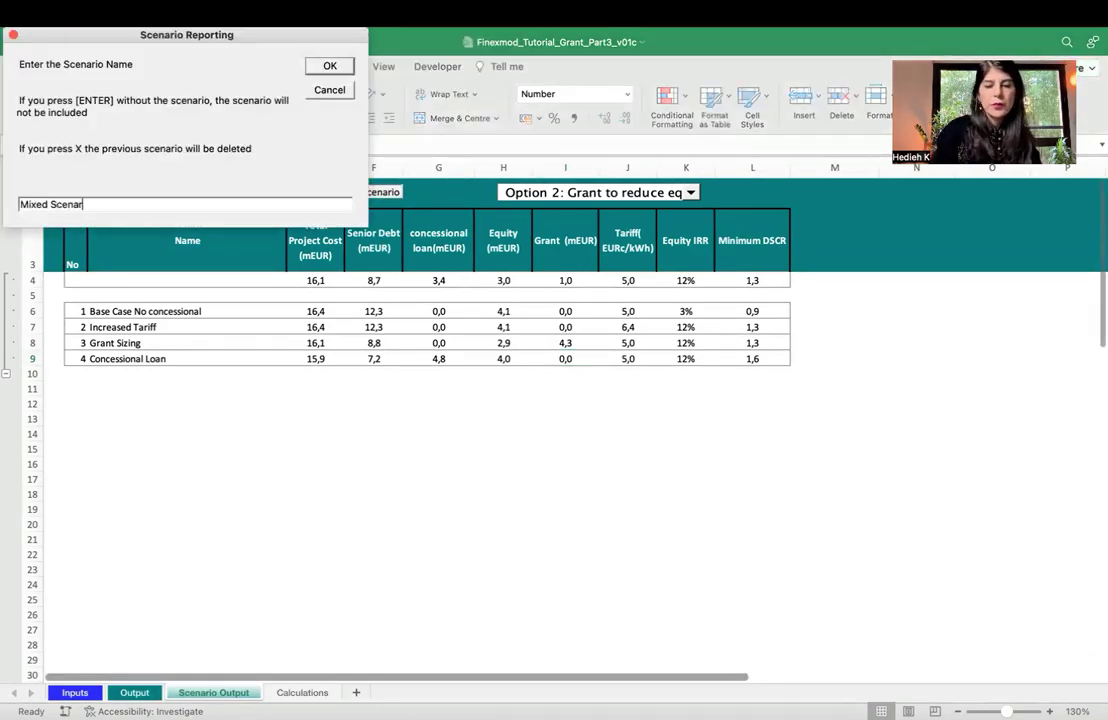
text(io)
key(Return)
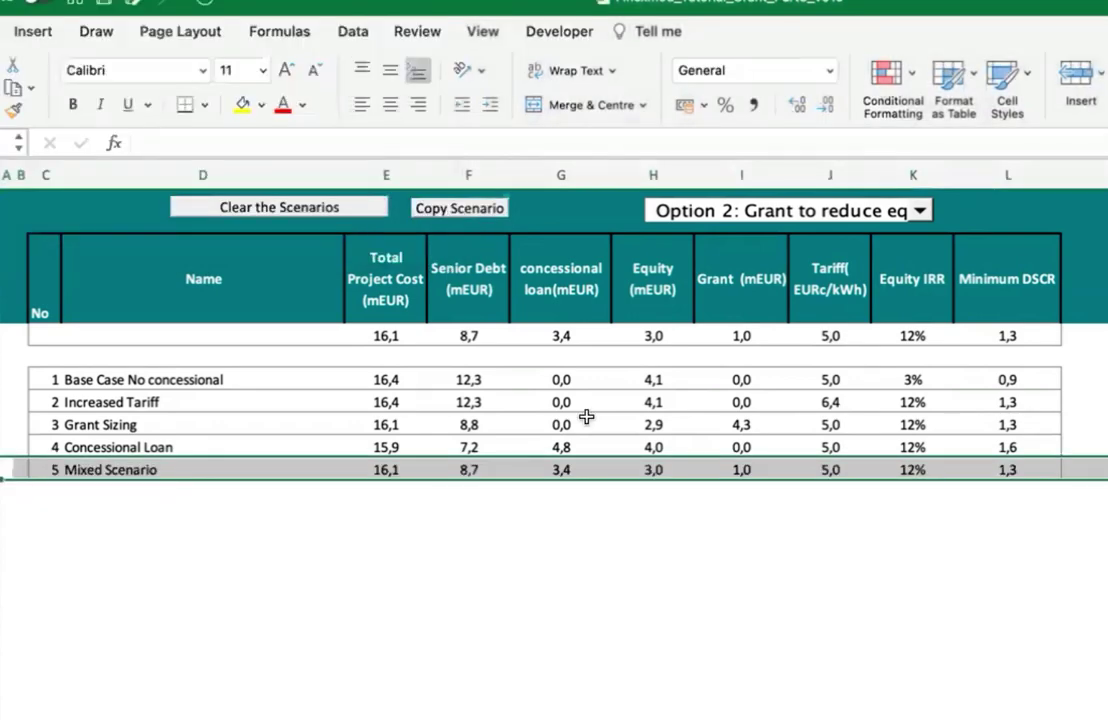
click(470, 557)
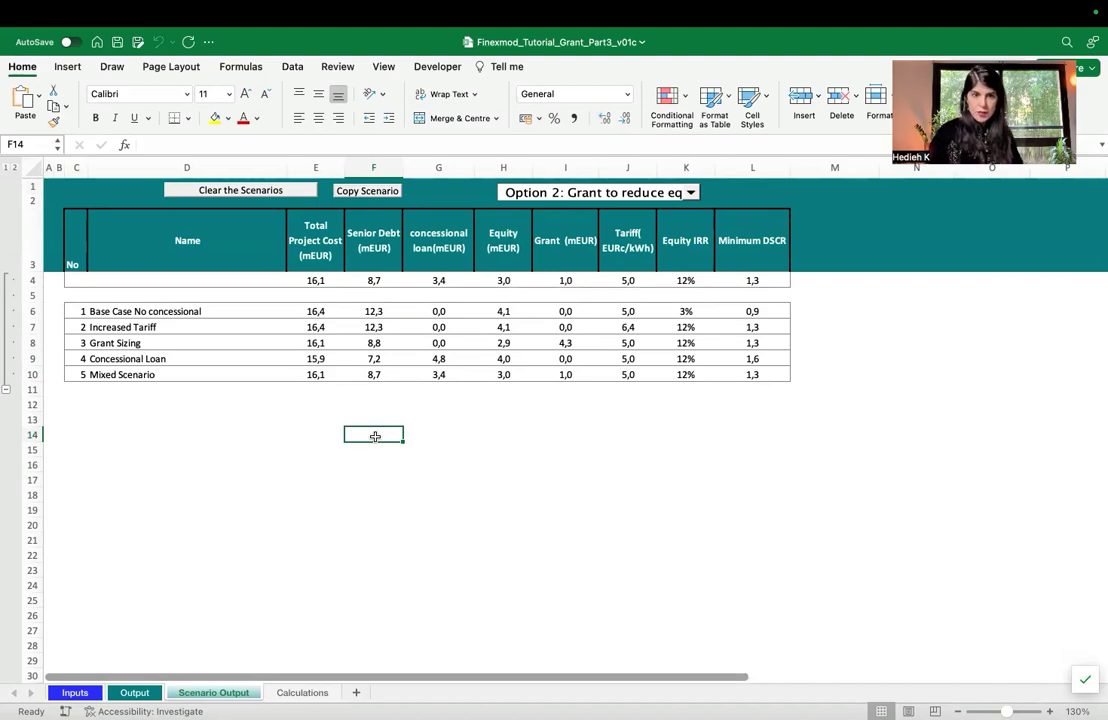
Review the concessional debt terms and financing assumptions on the Inputs sheet, and return to the scenario comparison on Scenario Output.
click(136, 693)
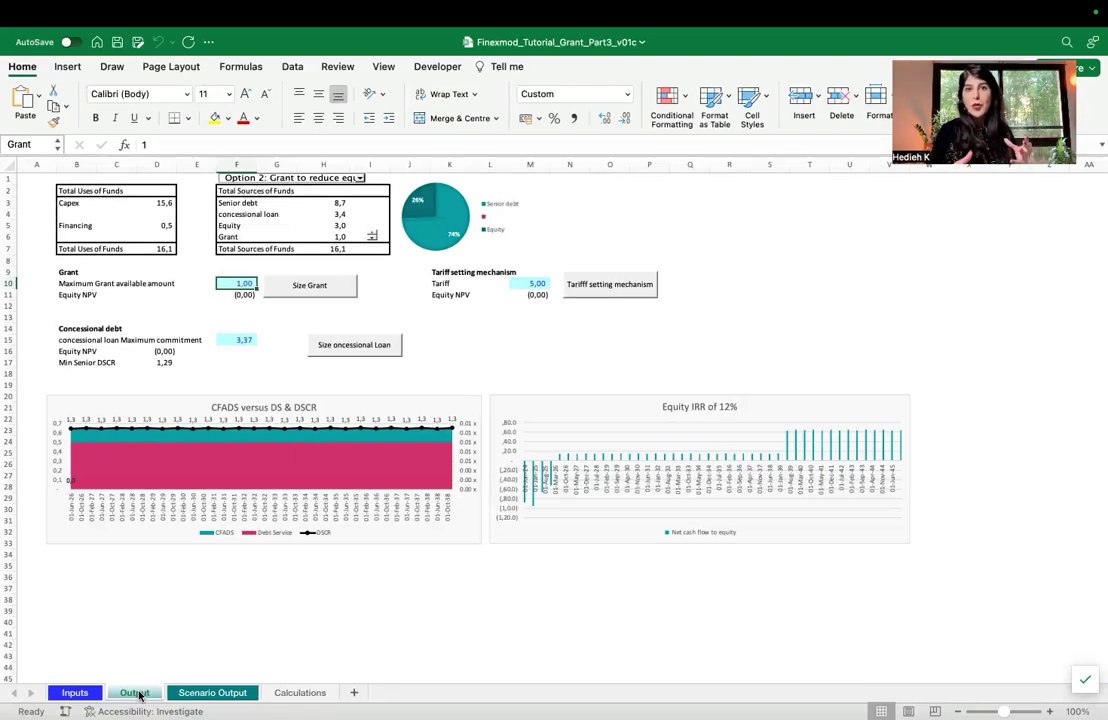
click(75, 693)
scroll(346, 506, down, 3)
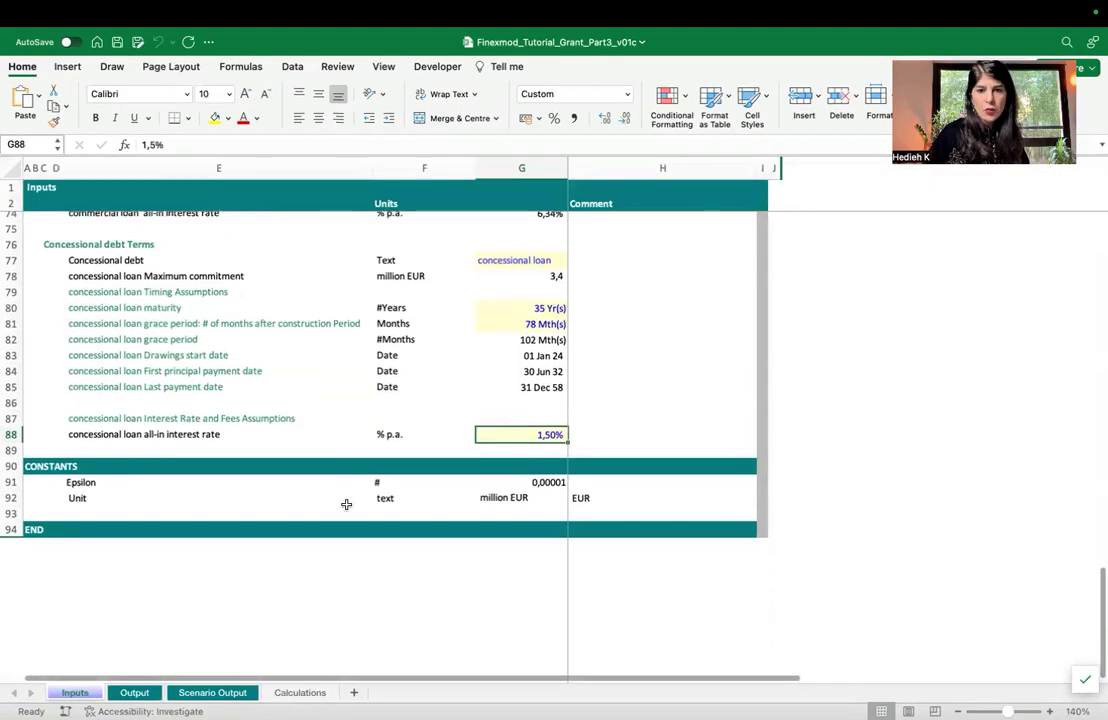
scroll(346, 505, up, 5)
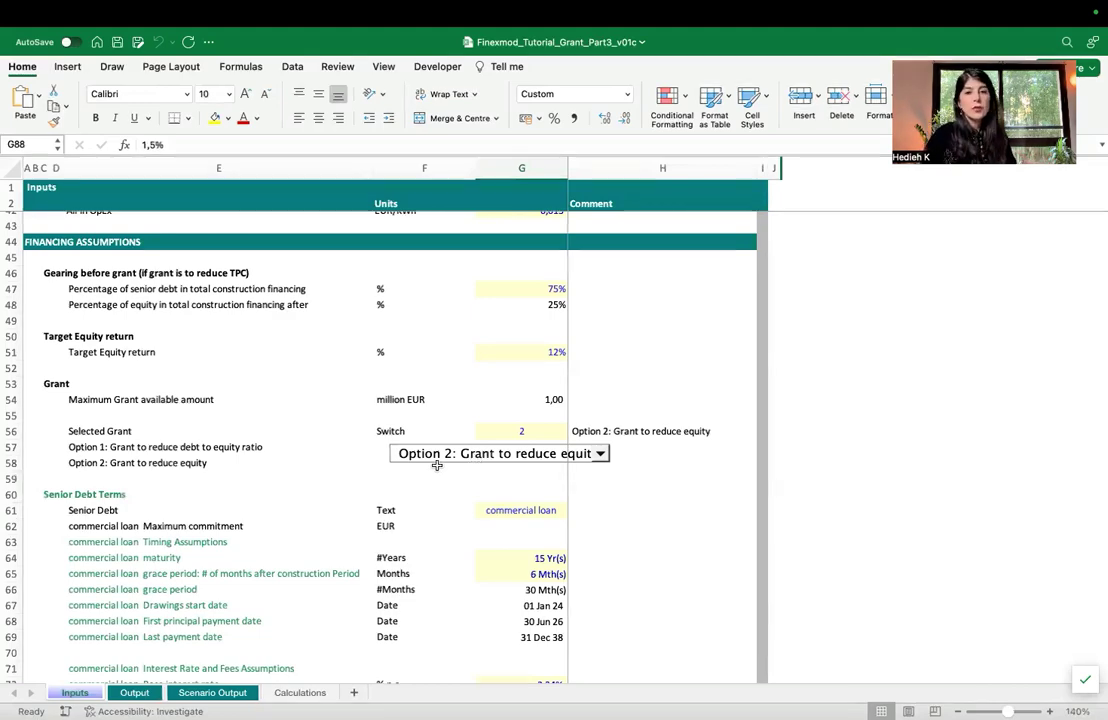
click(203, 693)
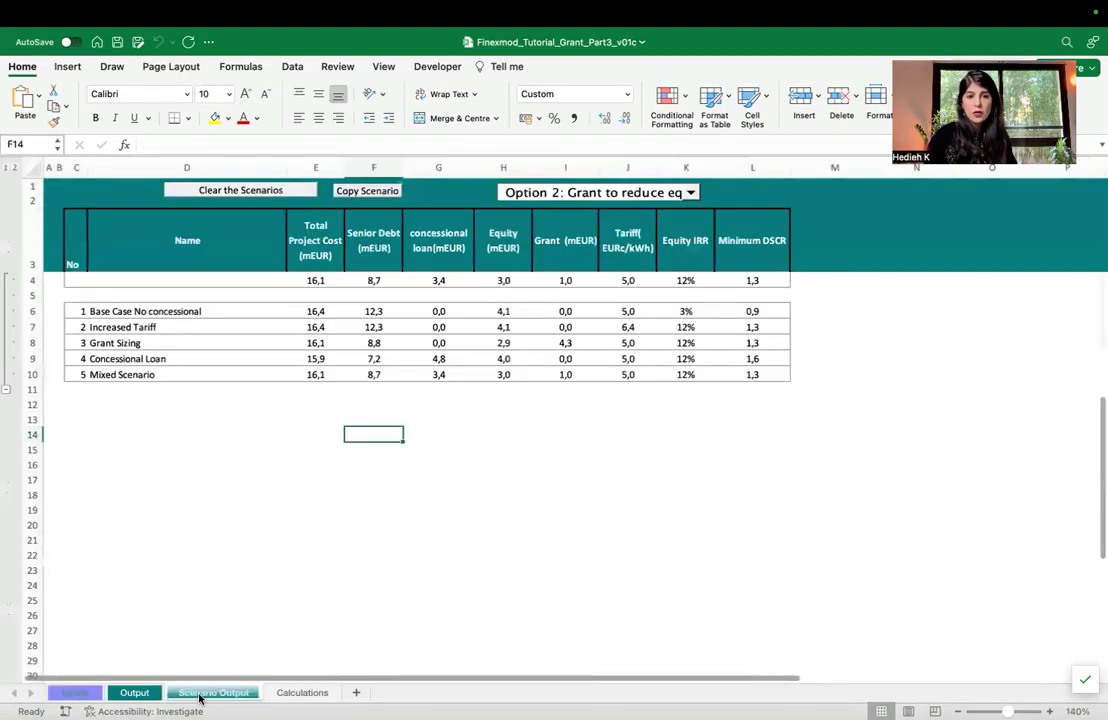